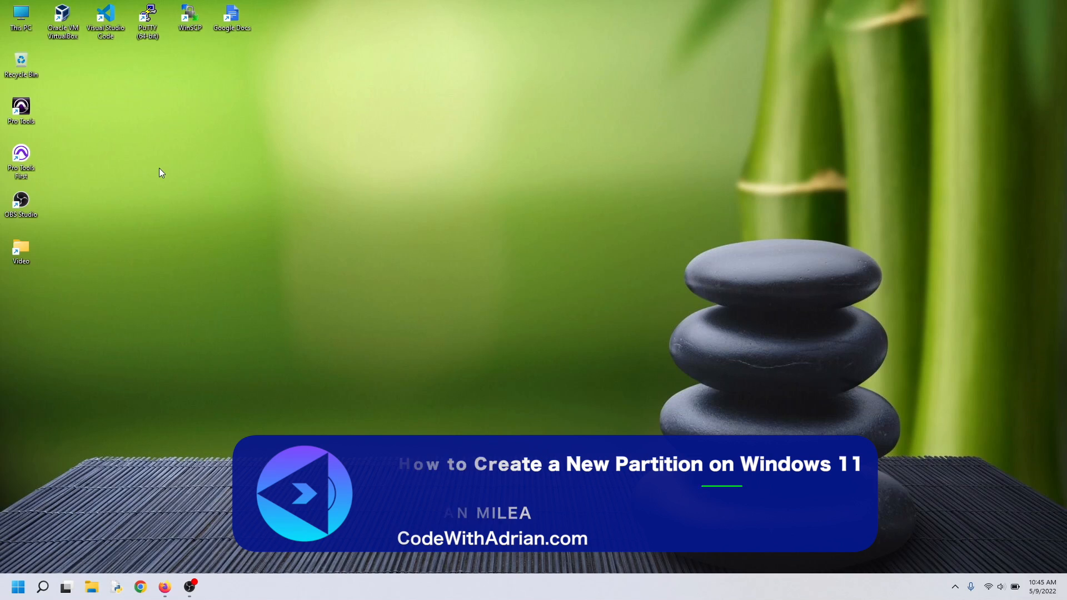
View the OS (C:) volume in Disk Management within Computer Management for This PC, and close the window
right_click(20, 16)
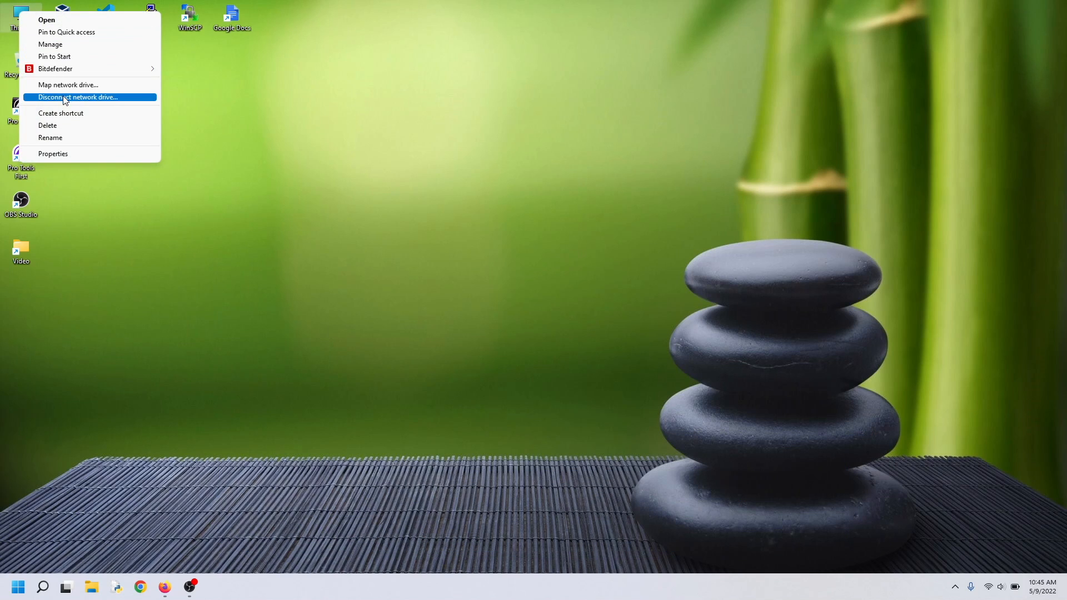
left_click(62, 48)
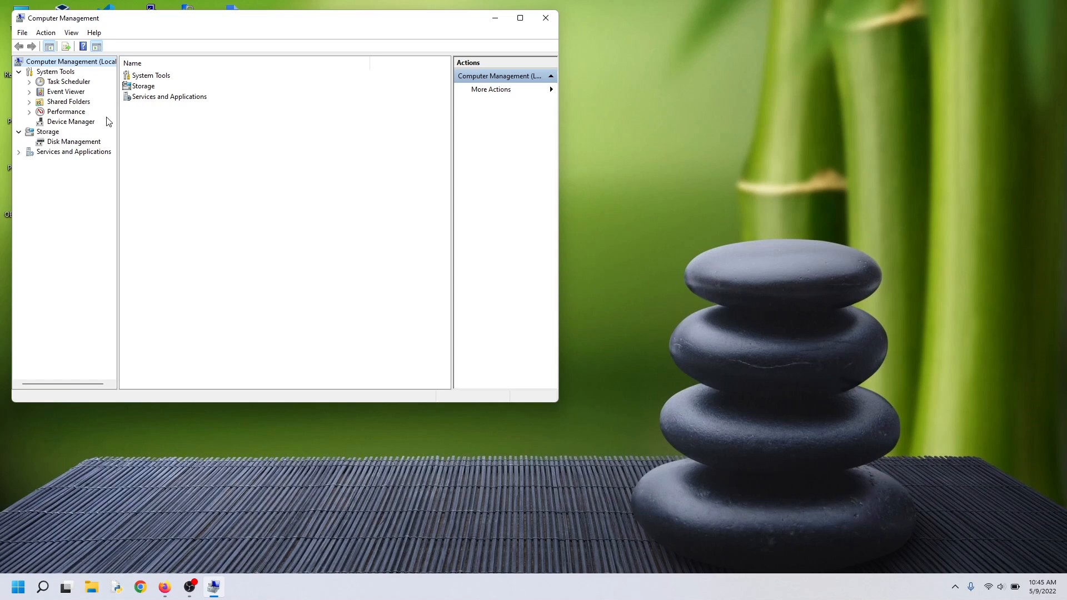
left_click(89, 144)
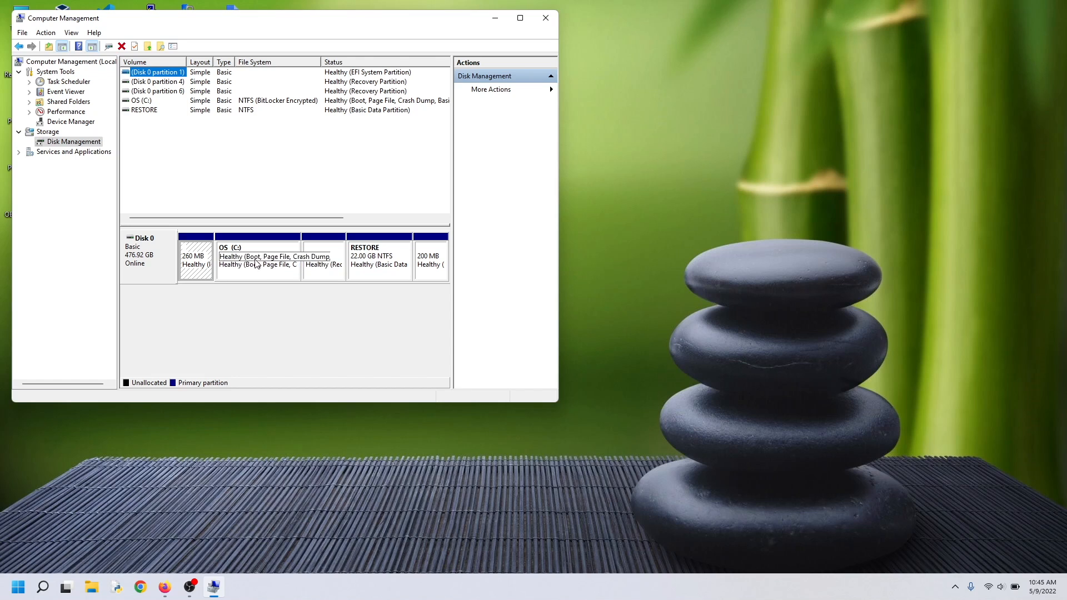
left_click(277, 271)
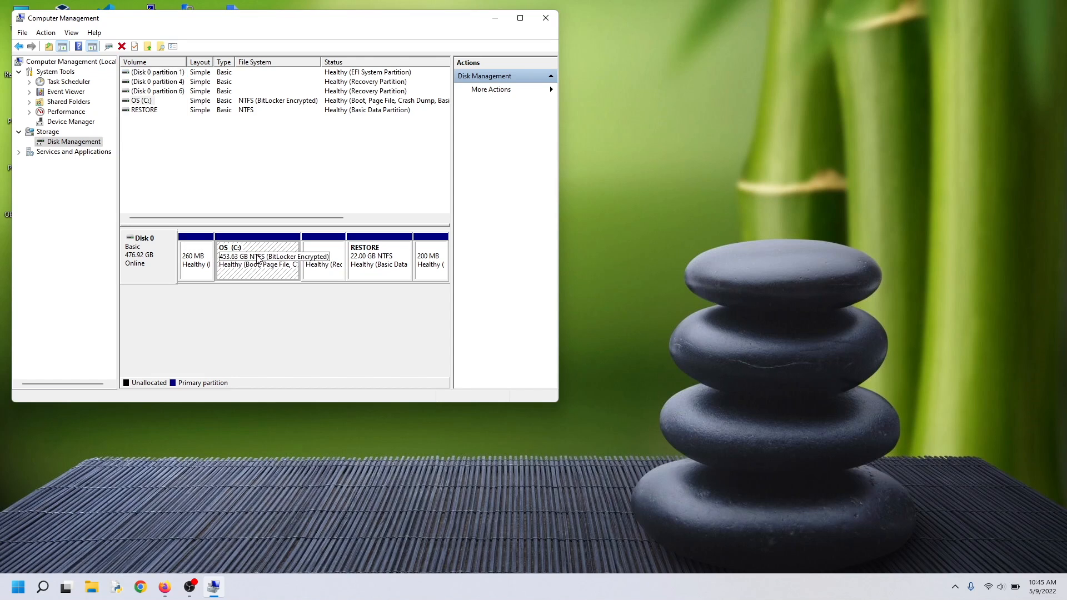
left_click(546, 18)
Search Windows for "partition", open Create and format hard disk partitions, and enlarge the Disk Management window
left_click(12, 597)
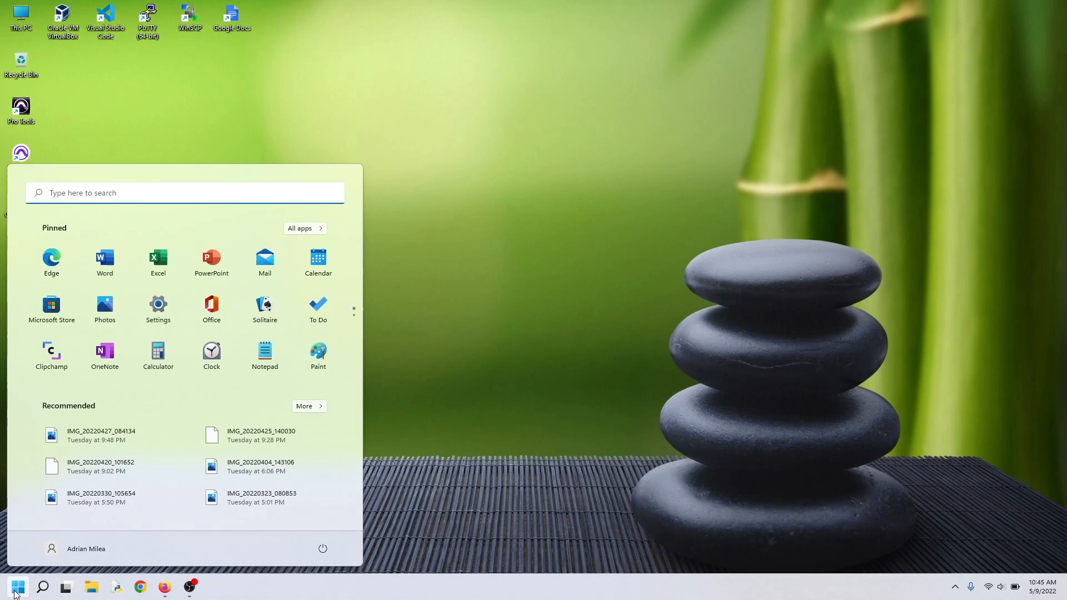
left_click(94, 192)
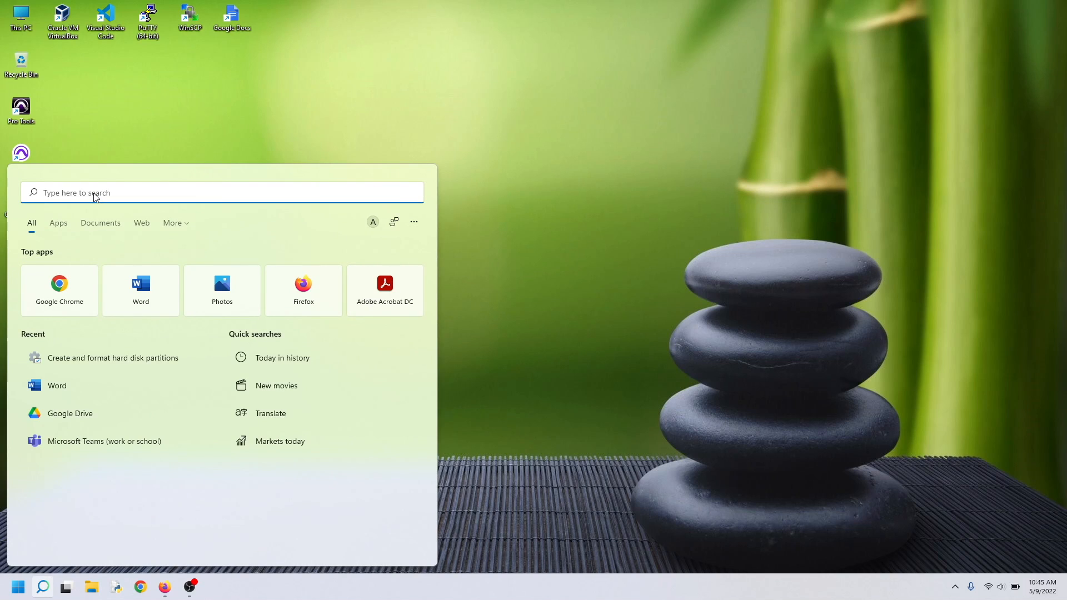
type("partition")
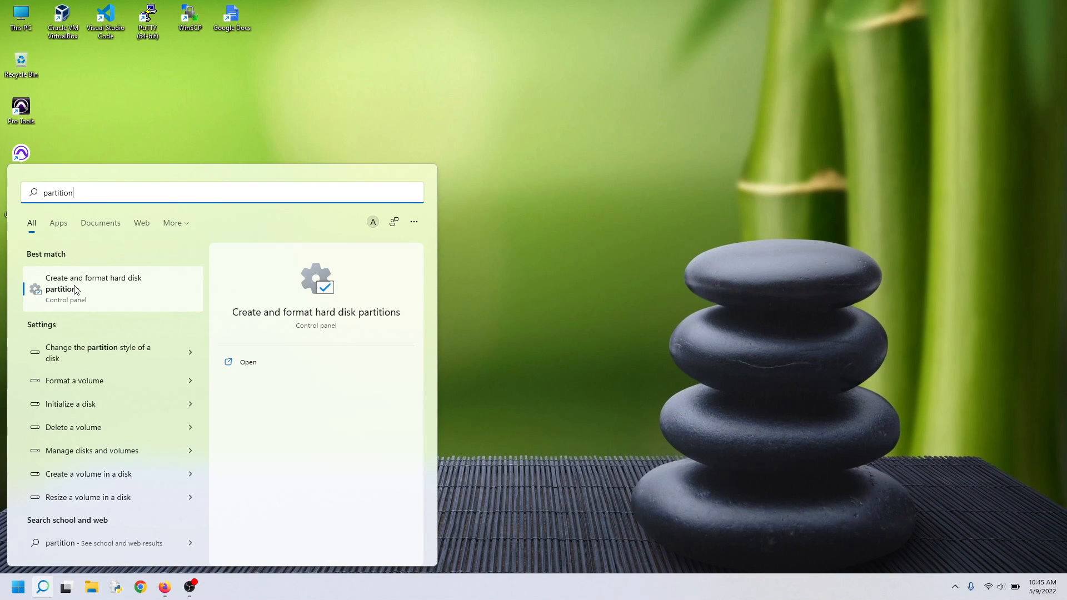
left_click(89, 288)
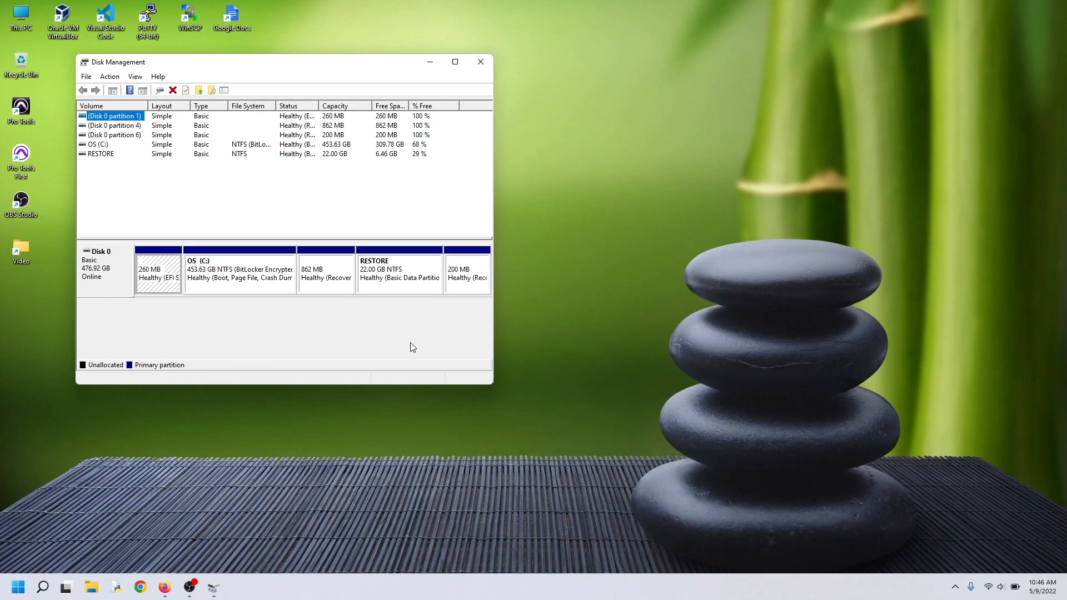
left_click_drag(492, 383, 696, 421)
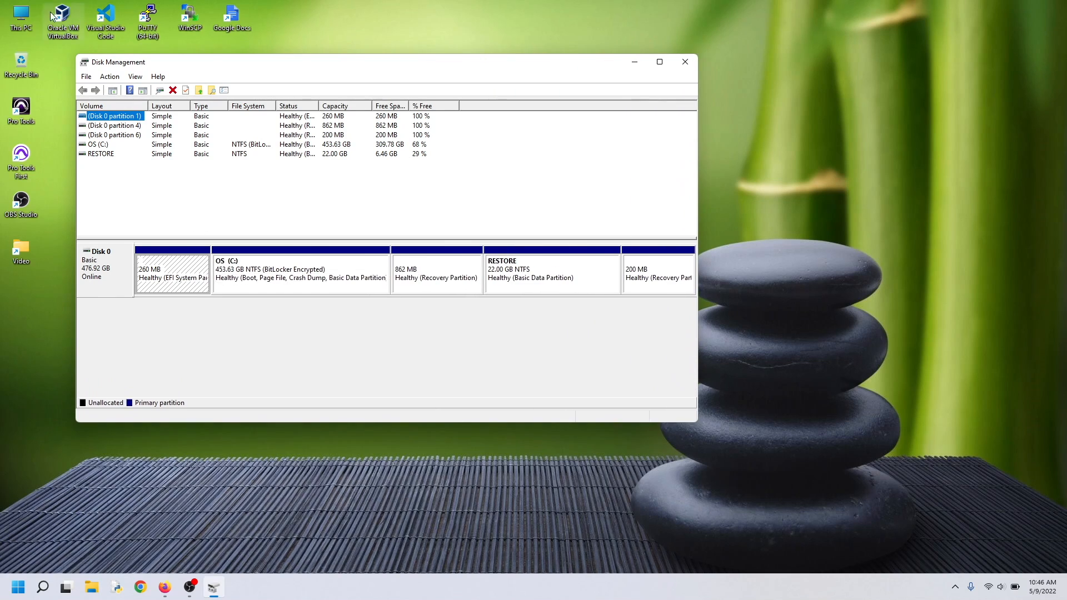
Open This PC to view the computer's drives, and move the Disk Management window away from it
double_click(21, 17)
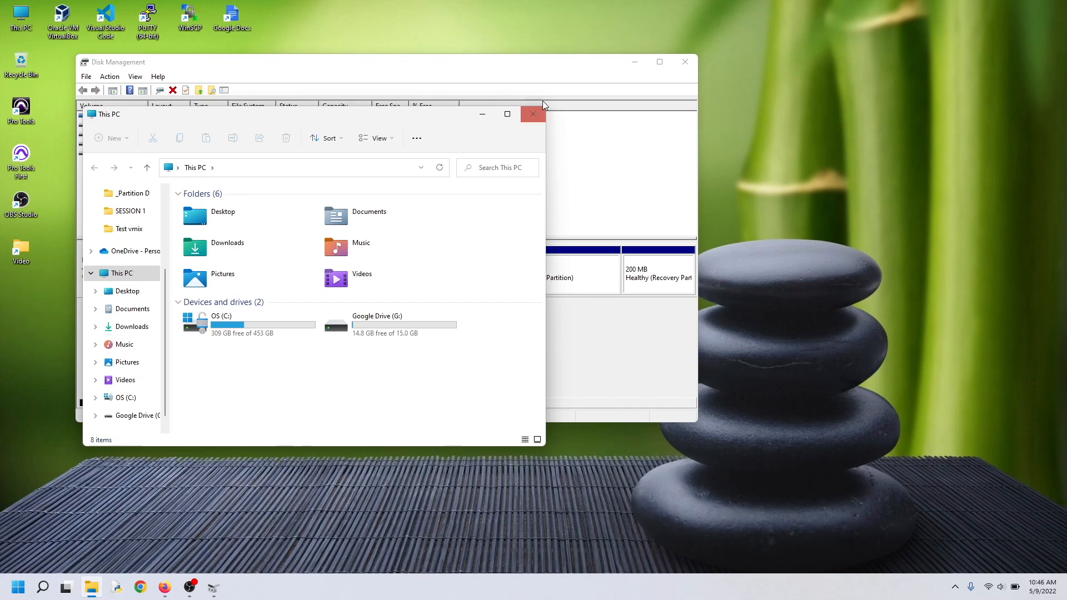
left_click(511, 74)
left_click_drag(512, 74, 710, 68)
Select the OS (C:) volume on Disk 0 and open its Shrink Volume dialog
left_click(505, 271)
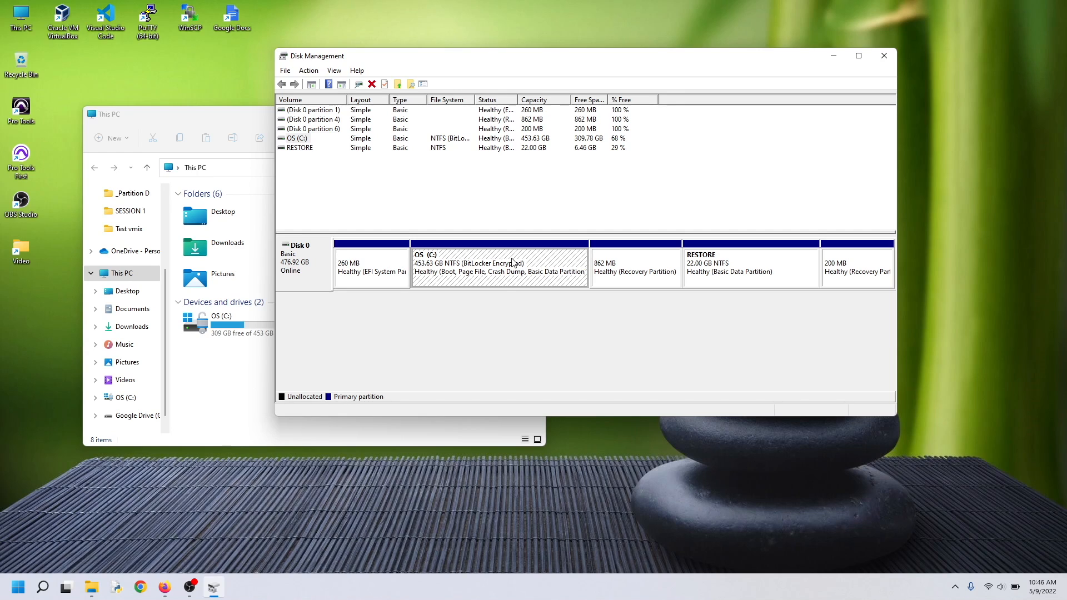
left_click(443, 280)
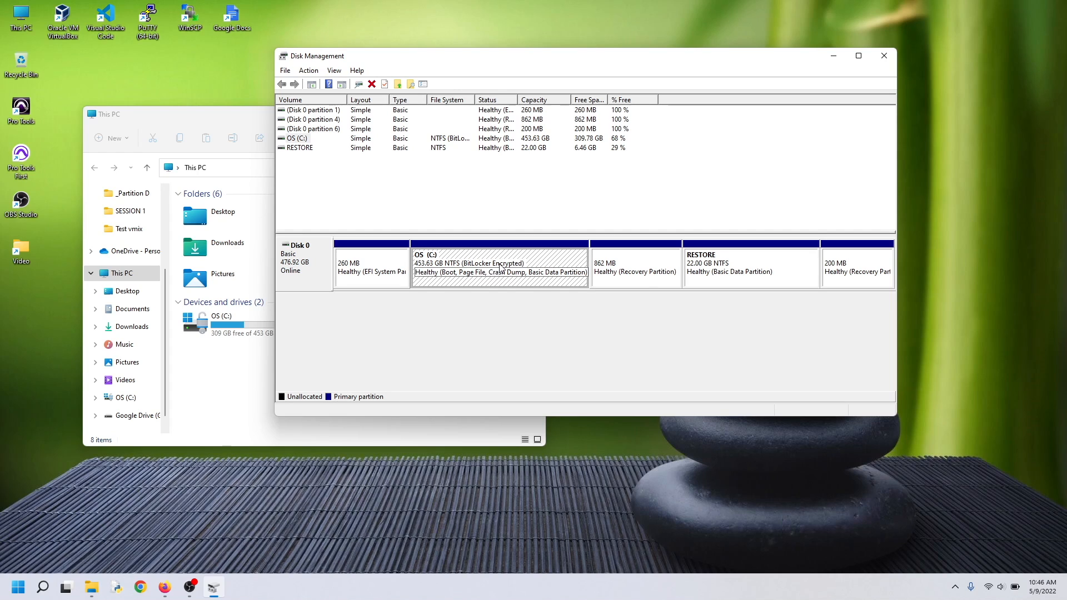
right_click(500, 264)
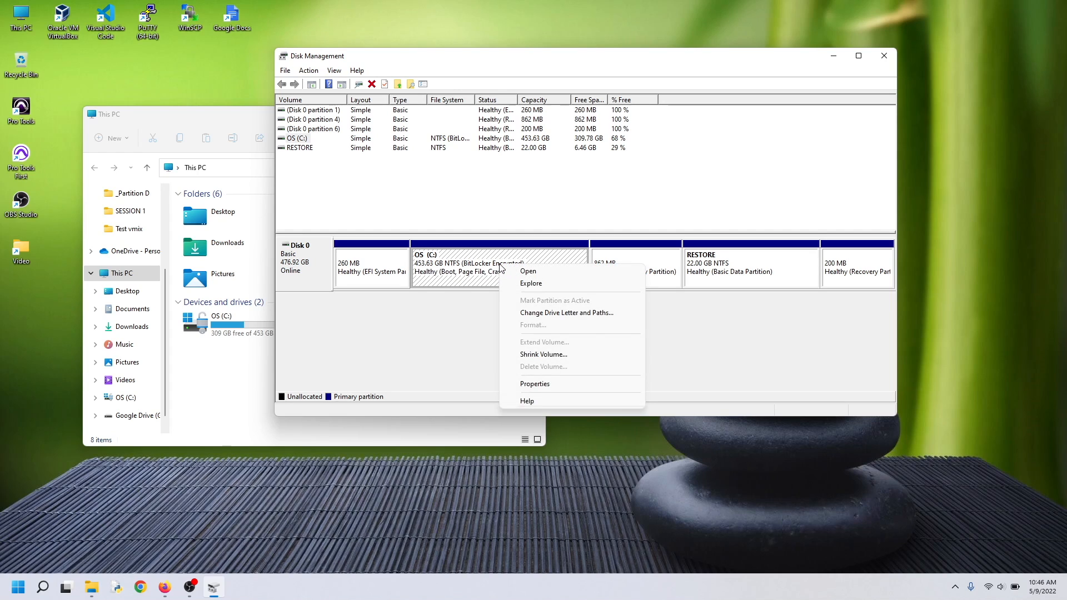
left_click(542, 354)
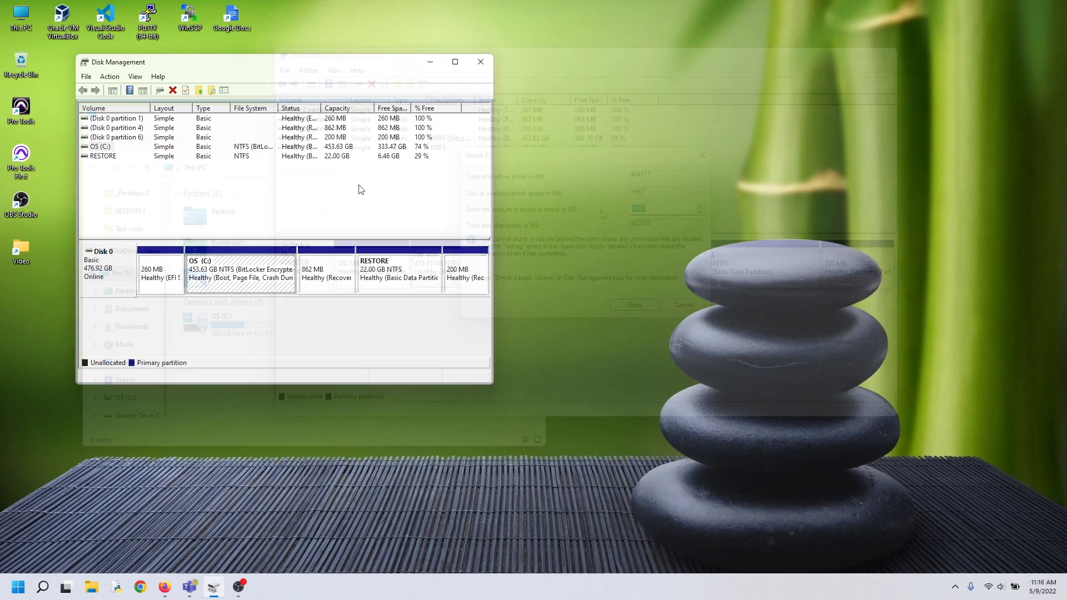
Paste systempropertiesprotection.exe into the Windows search and run it to open System Properties
left_click(42, 587)
right_click(89, 187)
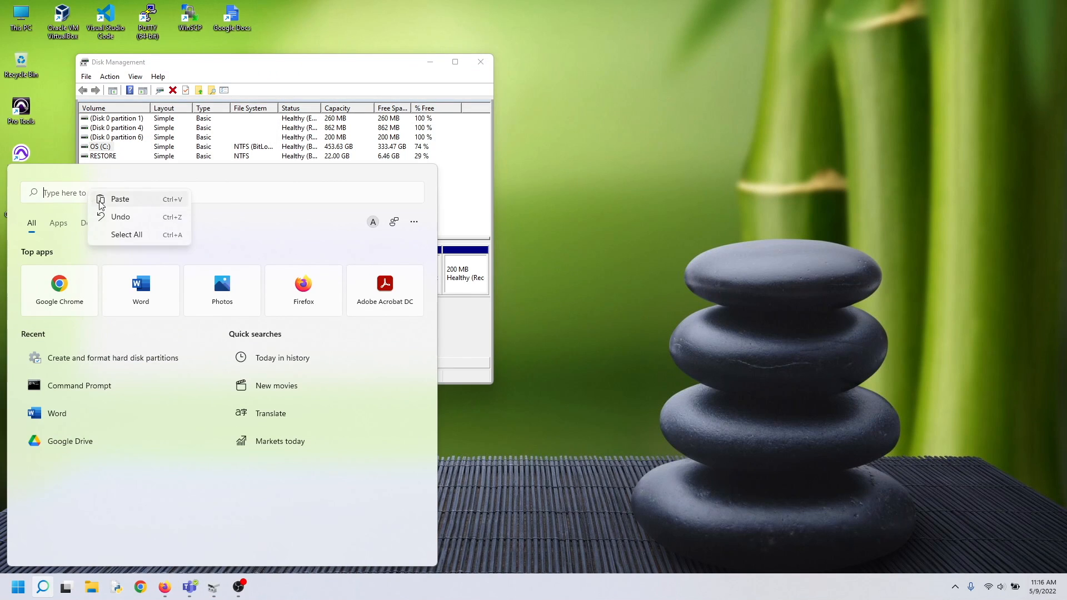
left_click(105, 204)
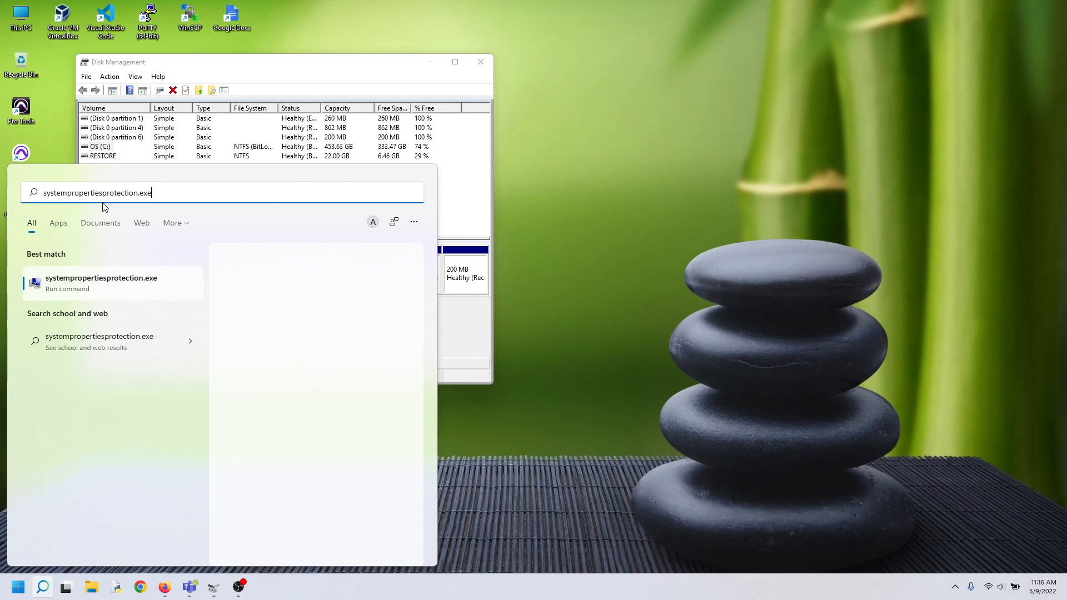
left_click(97, 278)
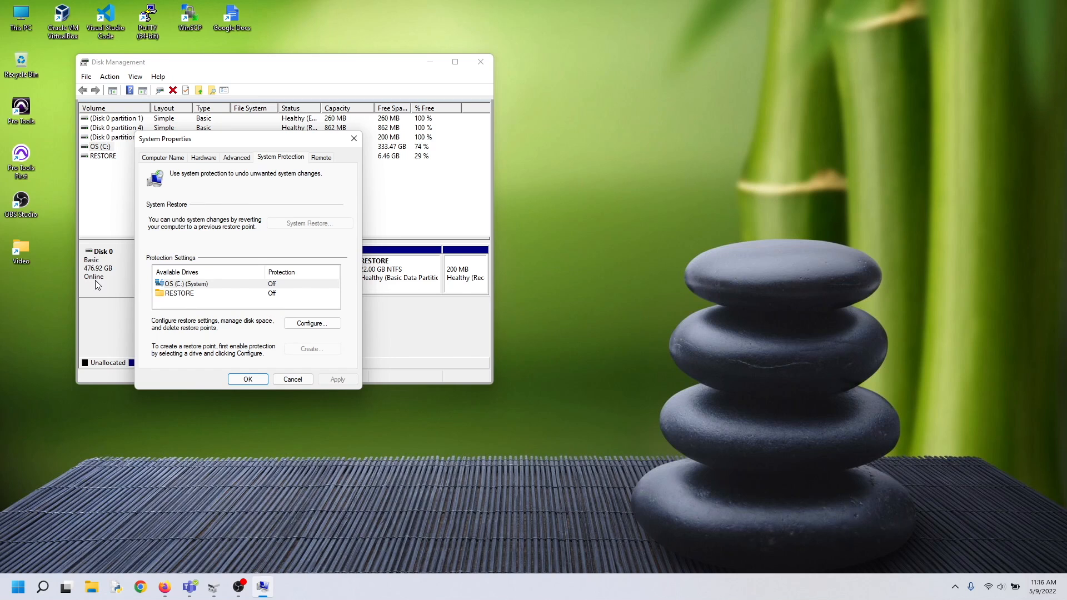
Set the debugging information in the advanced Startup and Recovery settings to (none), and accept the System Properties changes
left_click(232, 160)
left_click_drag(236, 140, 622, 105)
left_click(708, 287)
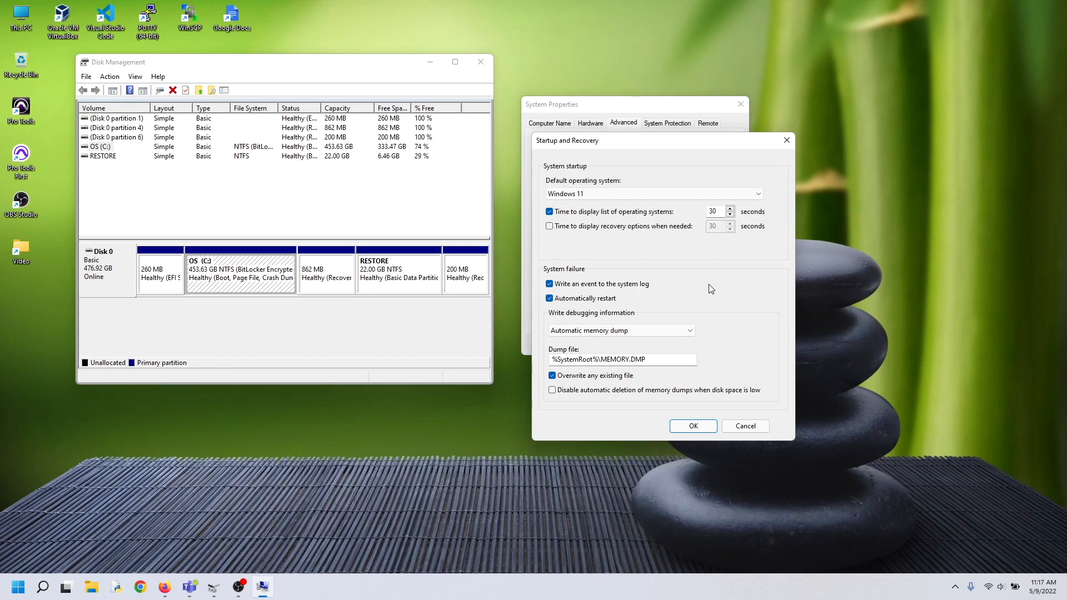
left_click(691, 330)
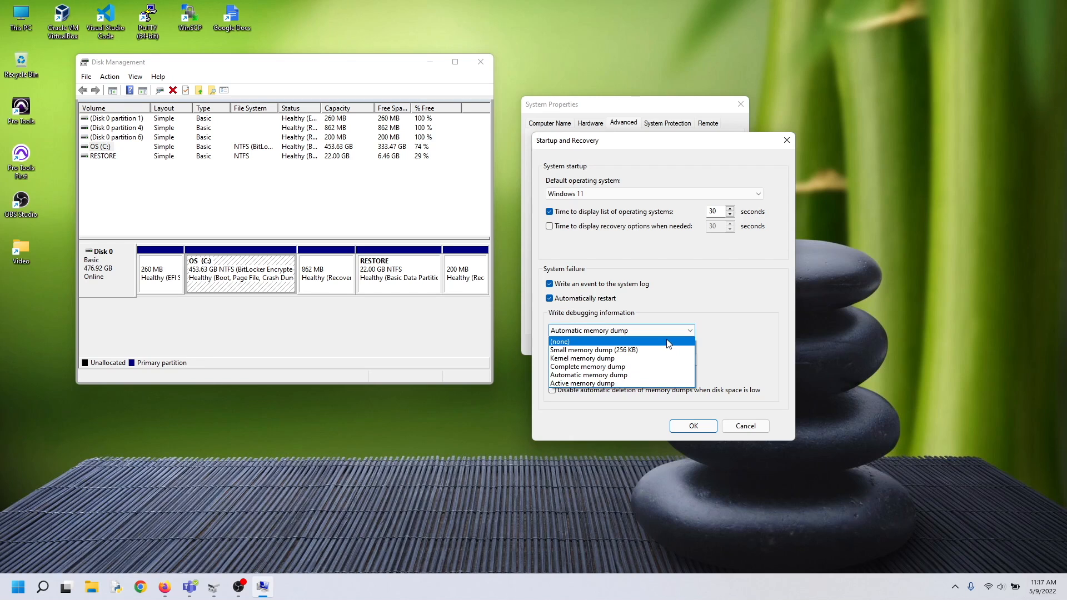
left_click(666, 340)
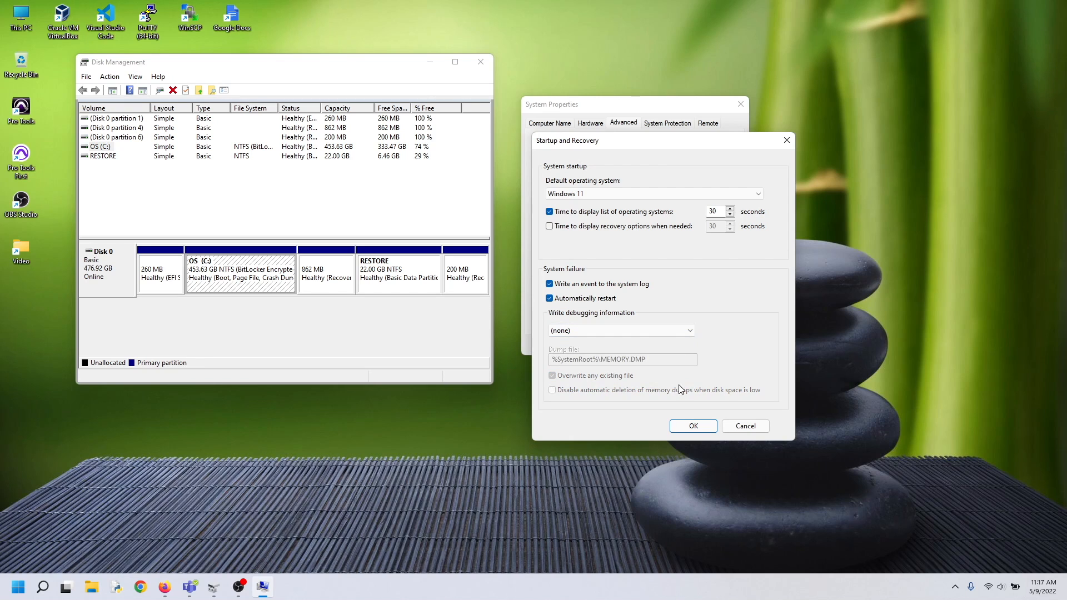
left_click(687, 427)
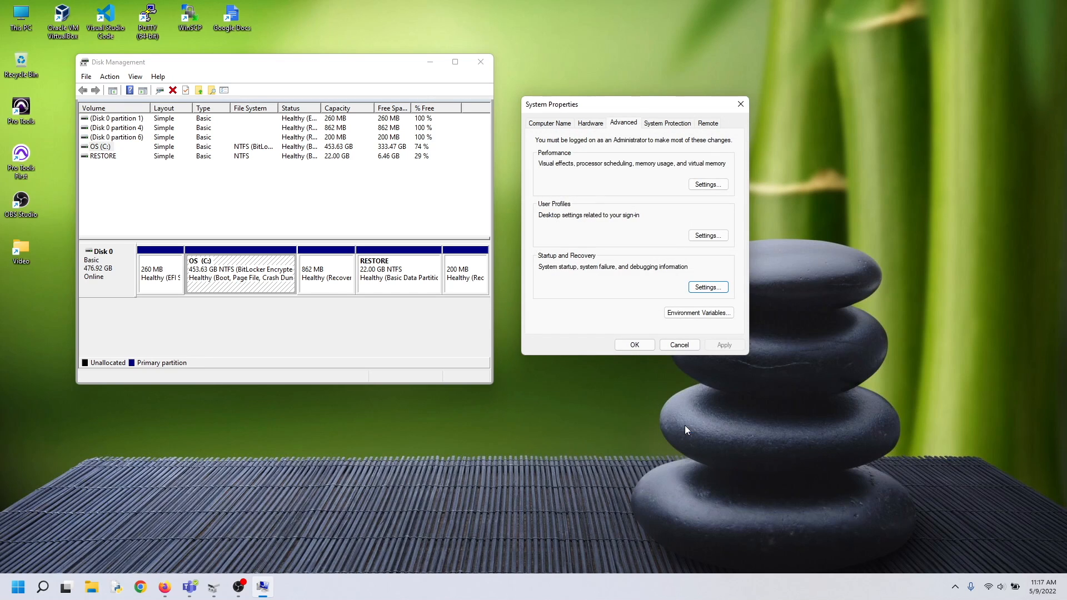
left_click(634, 345)
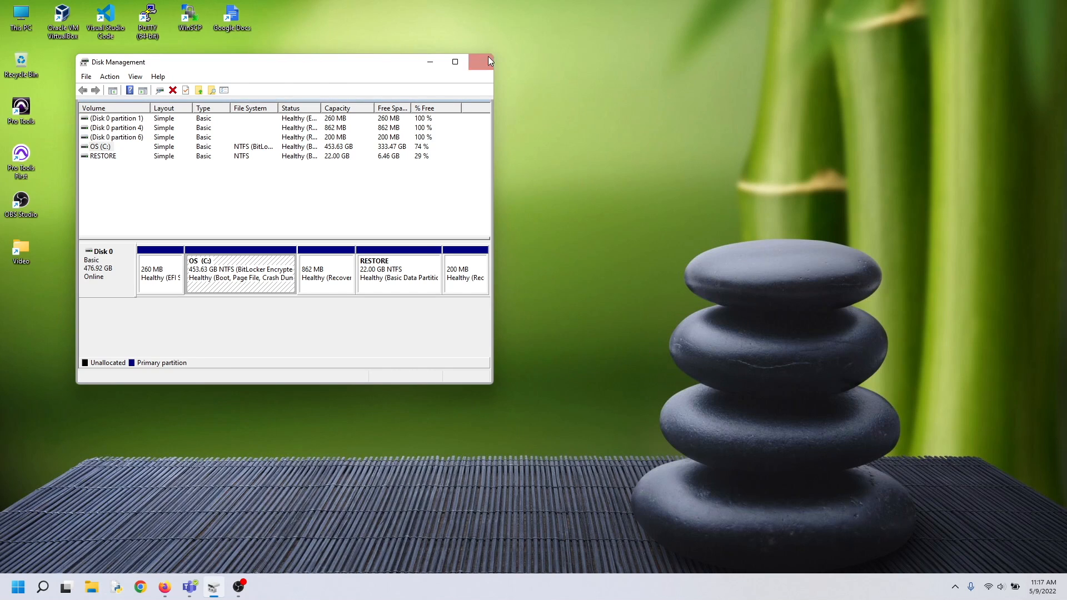
Check the shrink space available on the OS (C:) volume with Shrink Volume, and cancel without shrinking
left_click_drag(350, 62, 445, 58)
right_click(328, 268)
left_click(374, 355)
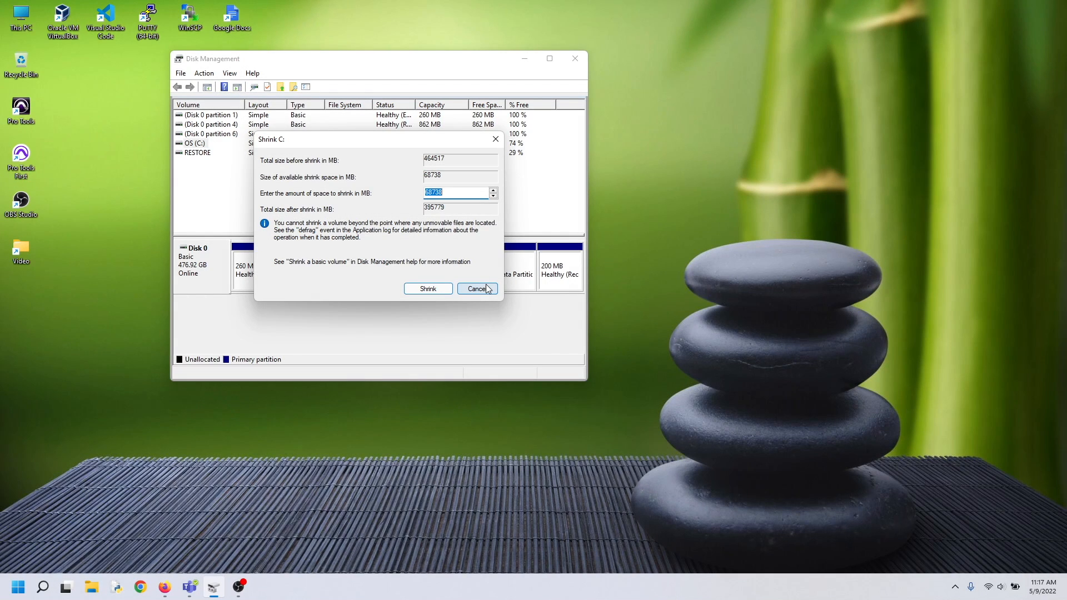
left_click(487, 289)
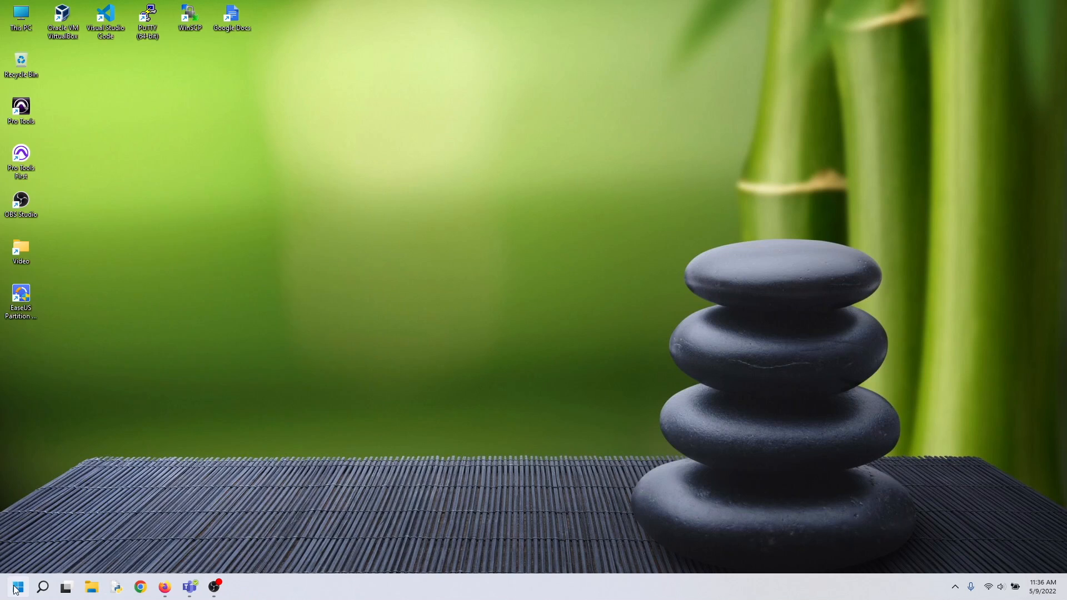
Reopen System Properties by running the pasted command systempropertiesprotection.exe from the Windows search
key("super")
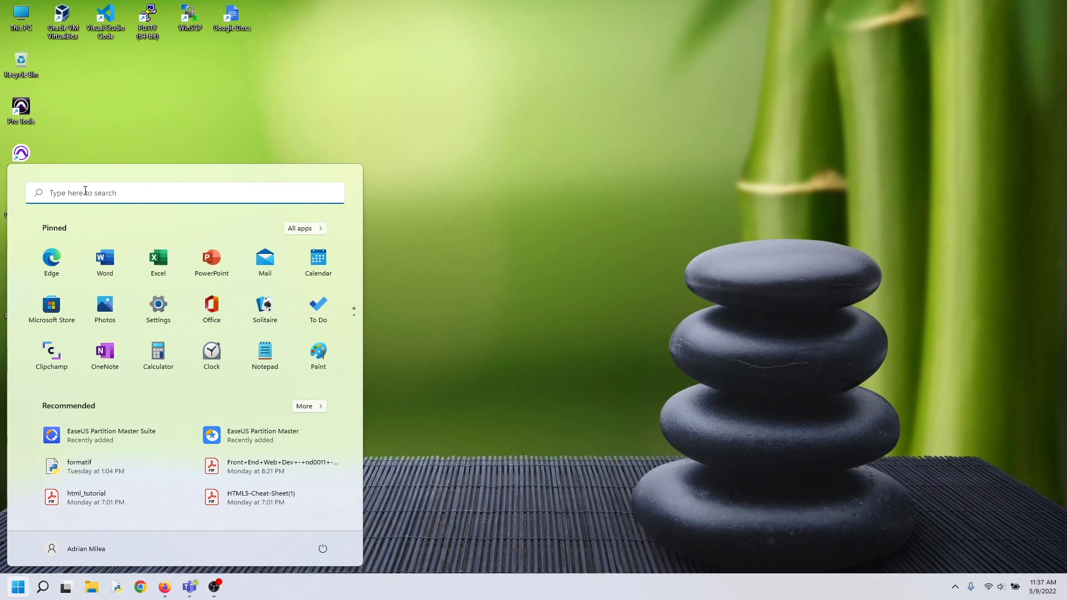
left_click(85, 191)
right_click(87, 193)
left_click(111, 204)
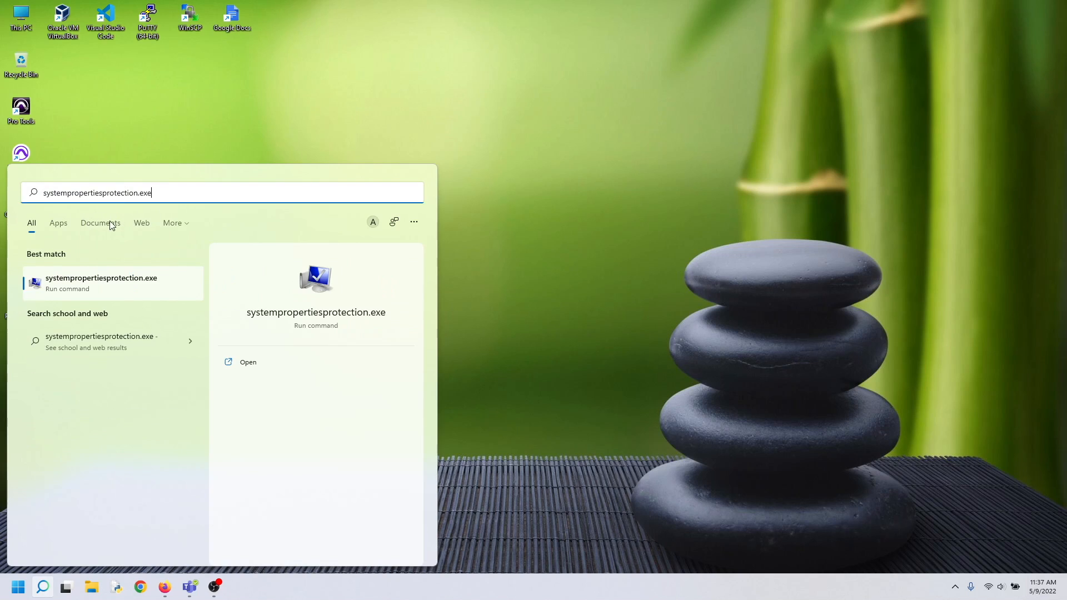
left_click(96, 278)
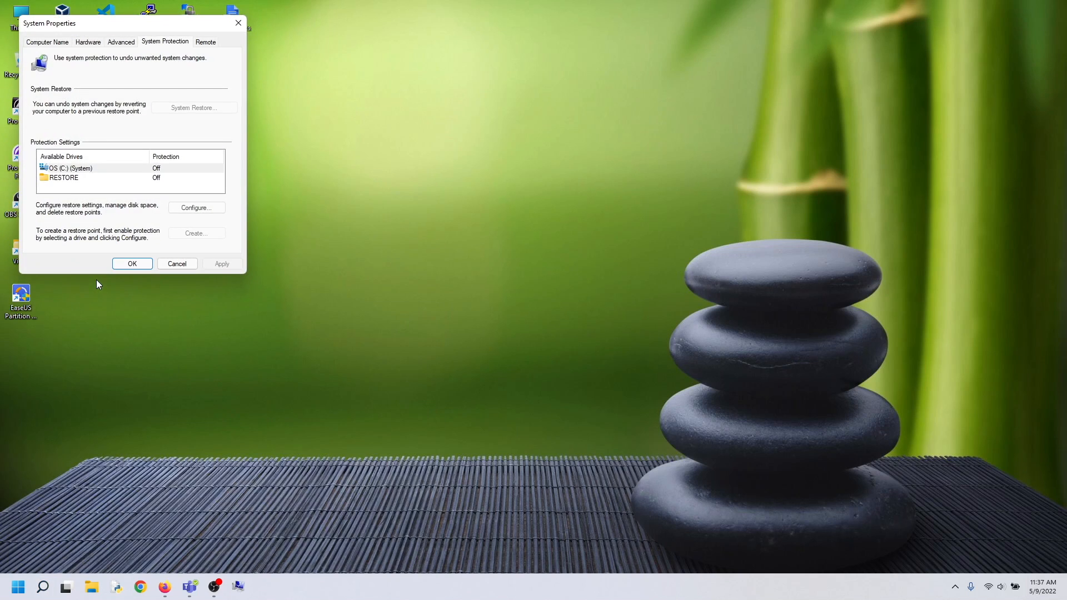
Set drive C: to No paging file in the Virtual Memory settings of the advanced Performance Options, accepting the warning and restart notice
left_click(120, 43)
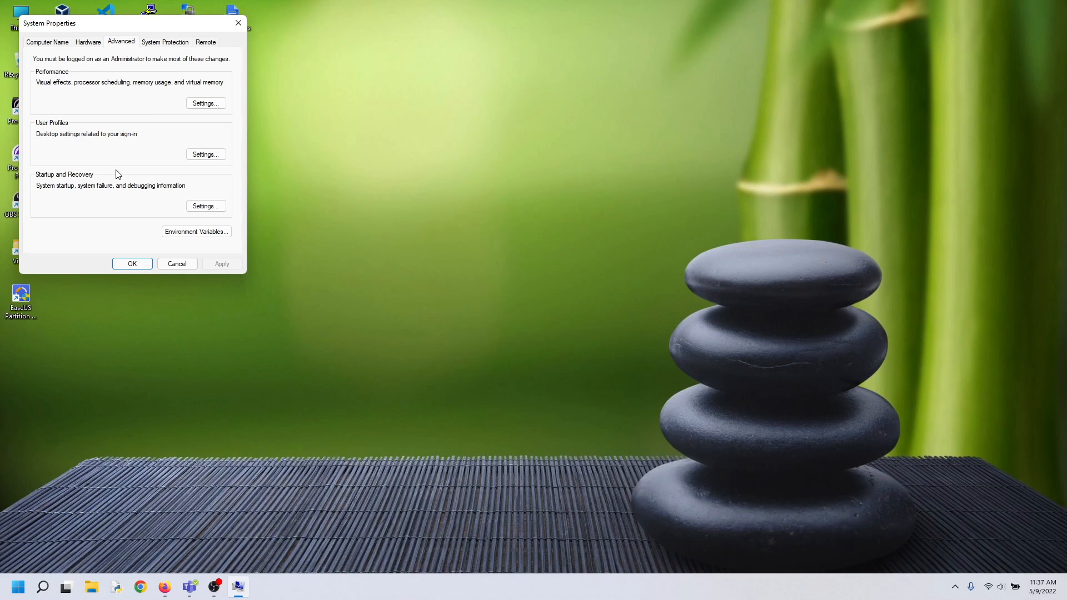
left_click(193, 104)
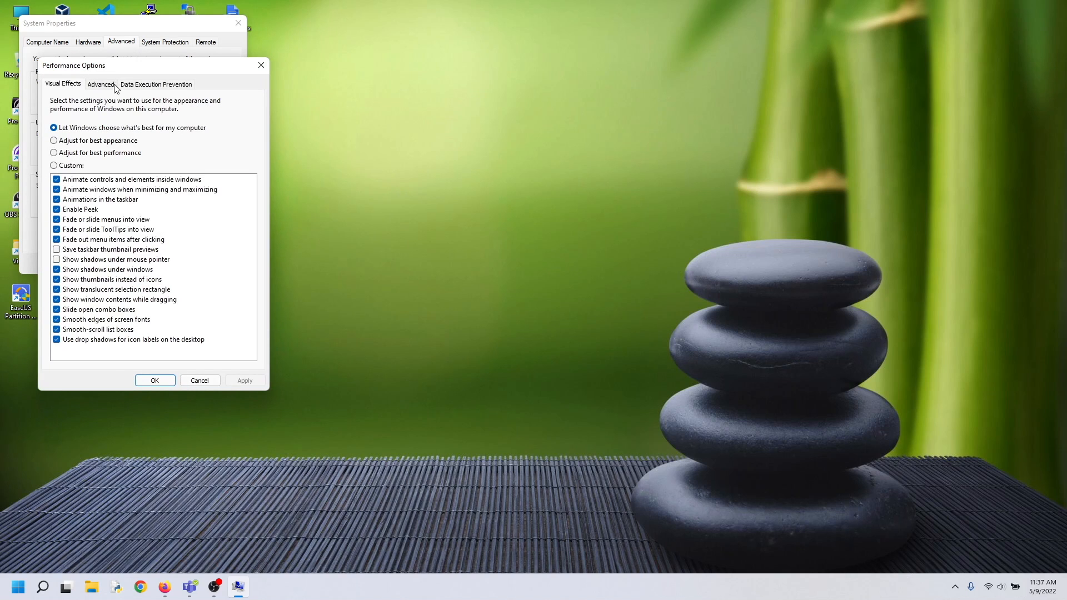
left_click(102, 84)
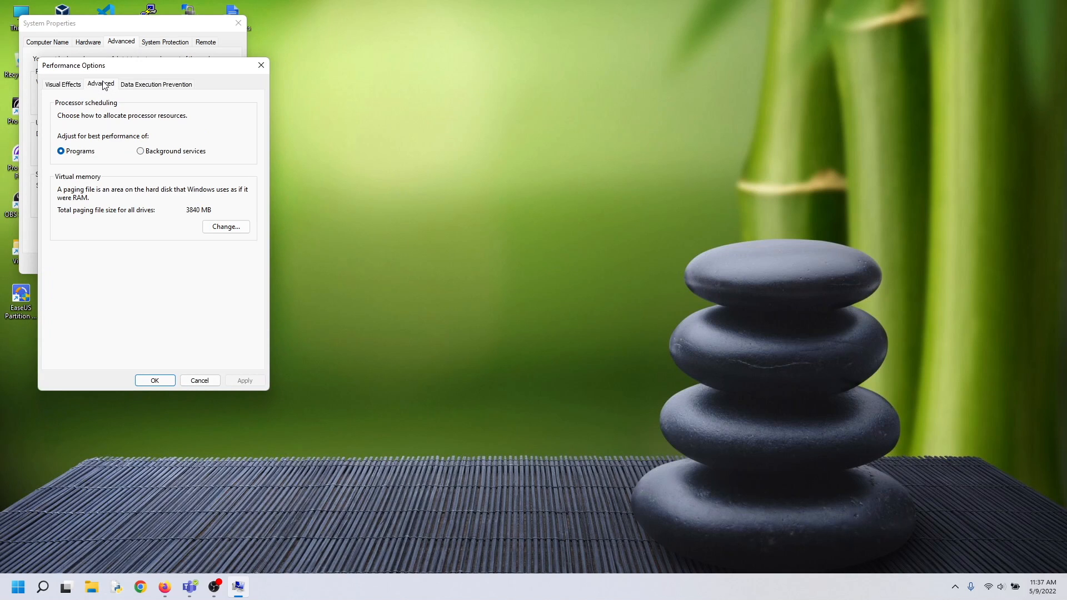
left_click(225, 226)
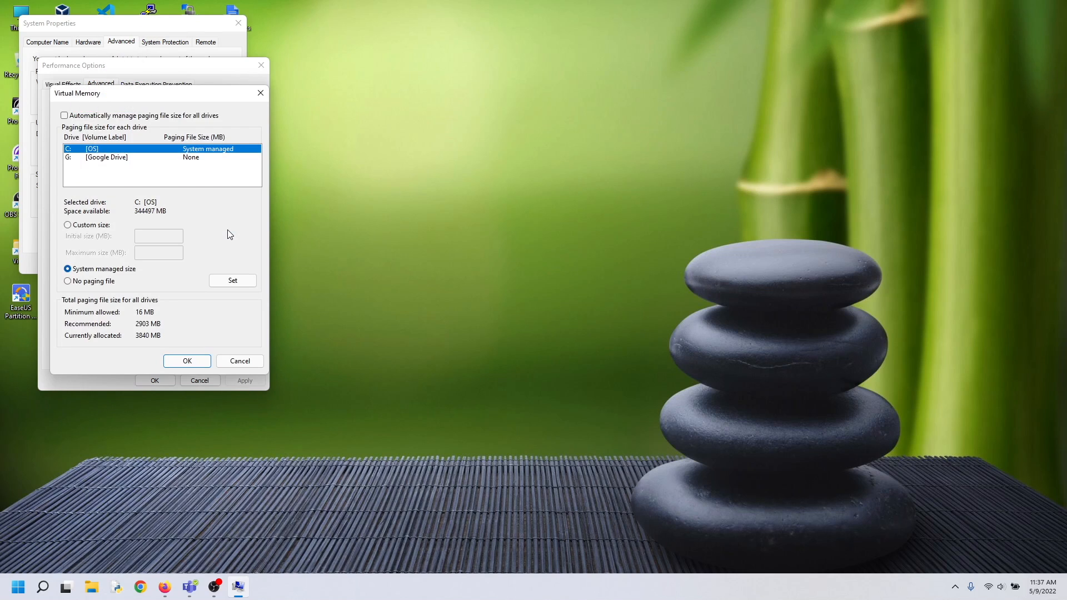
left_click(105, 281)
left_click(228, 281)
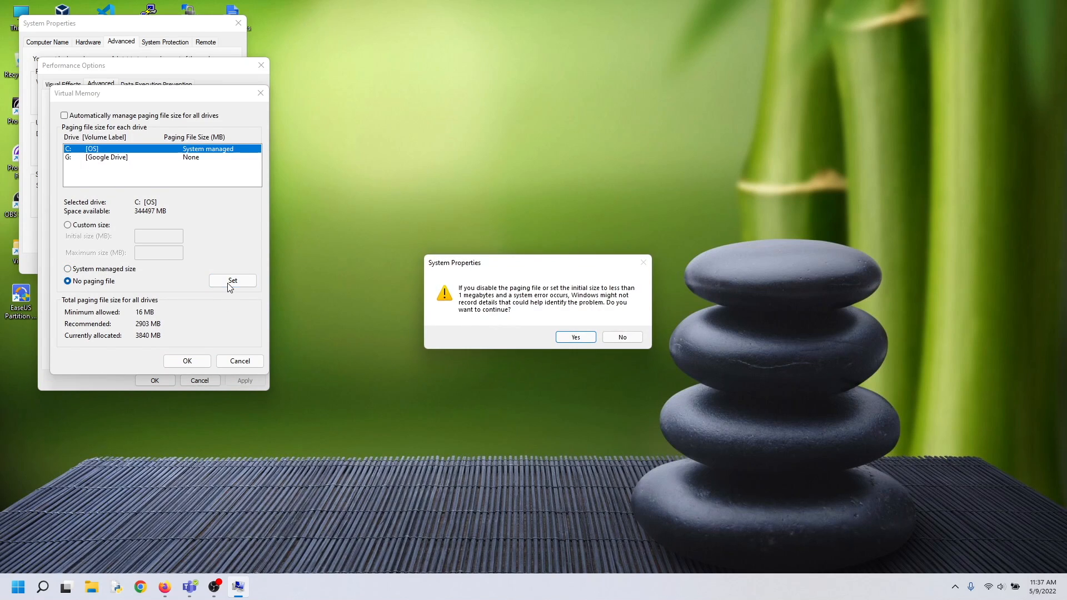
left_click(576, 336)
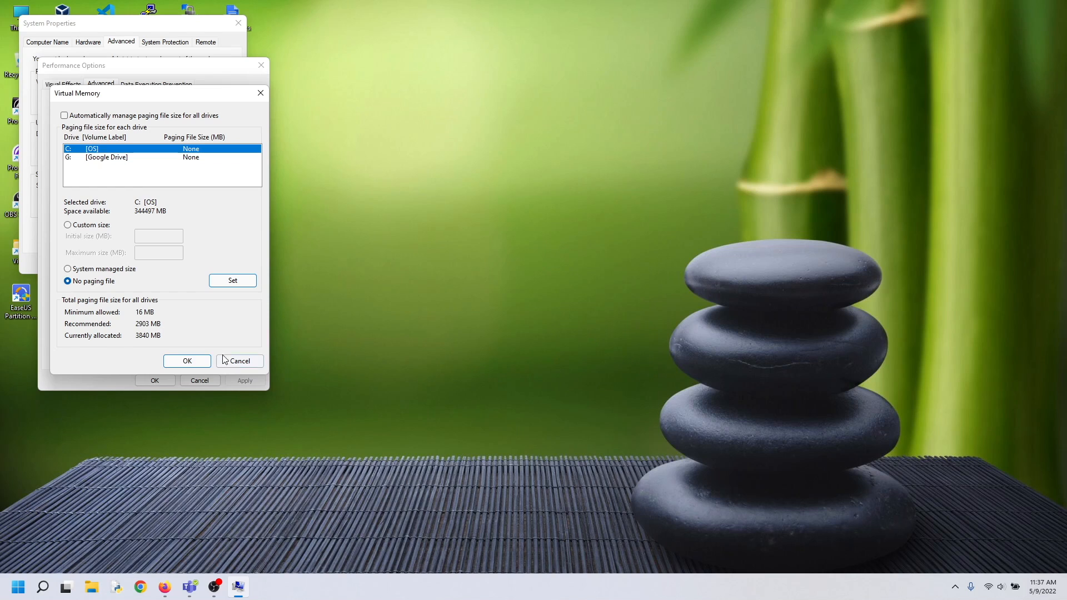
left_click(191, 361)
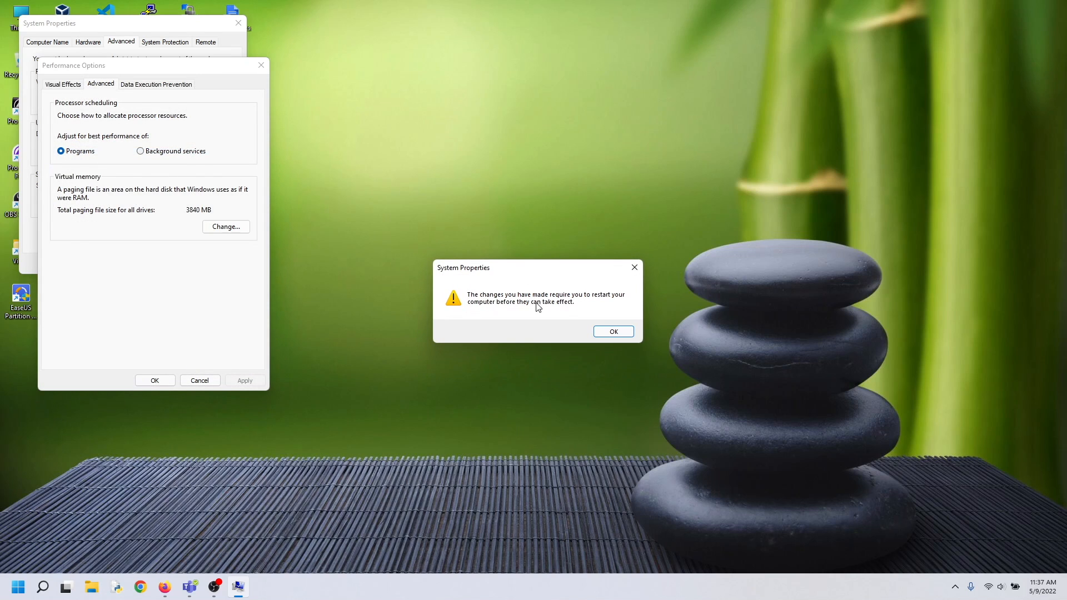
left_click(613, 329)
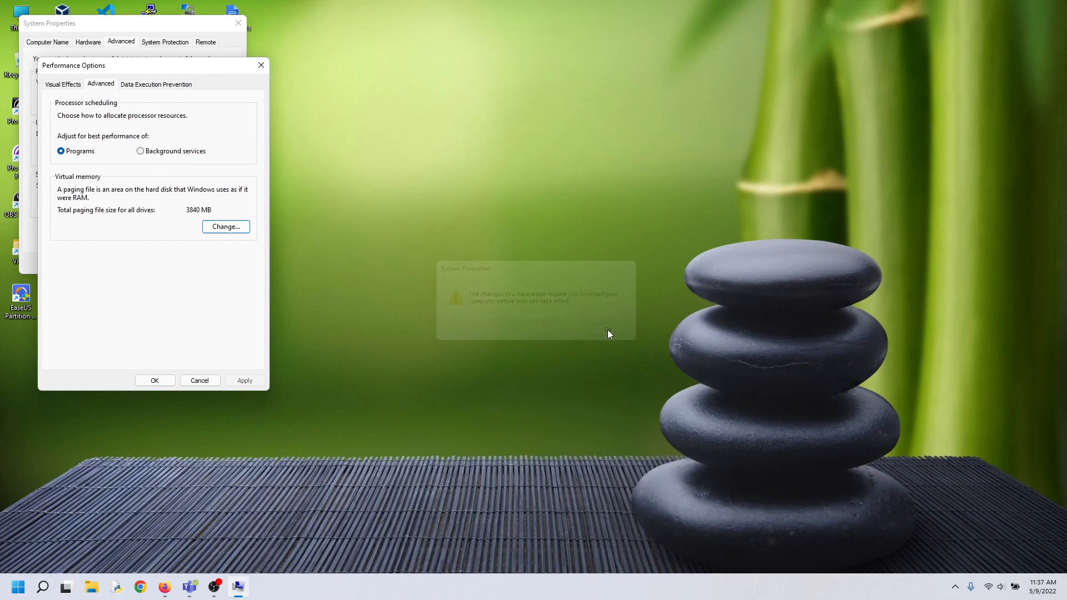
Recheck the Virtual Memory settings for drive C:, and accept the Virtual Memory, Performance Options and System Properties dialogs
left_click(226, 226)
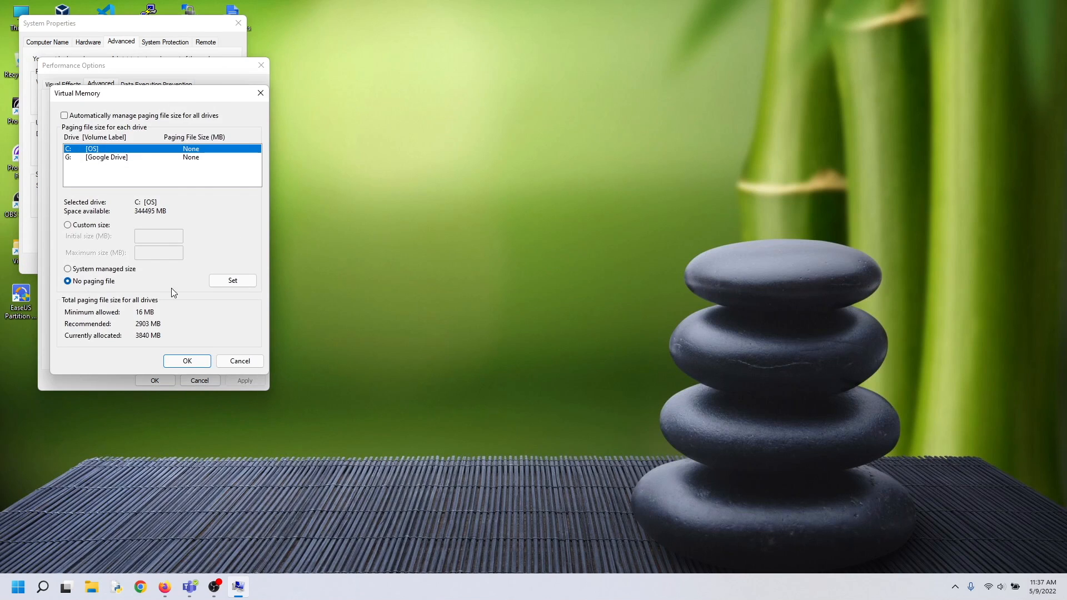
left_click(192, 361)
left_click(154, 381)
left_click(134, 266)
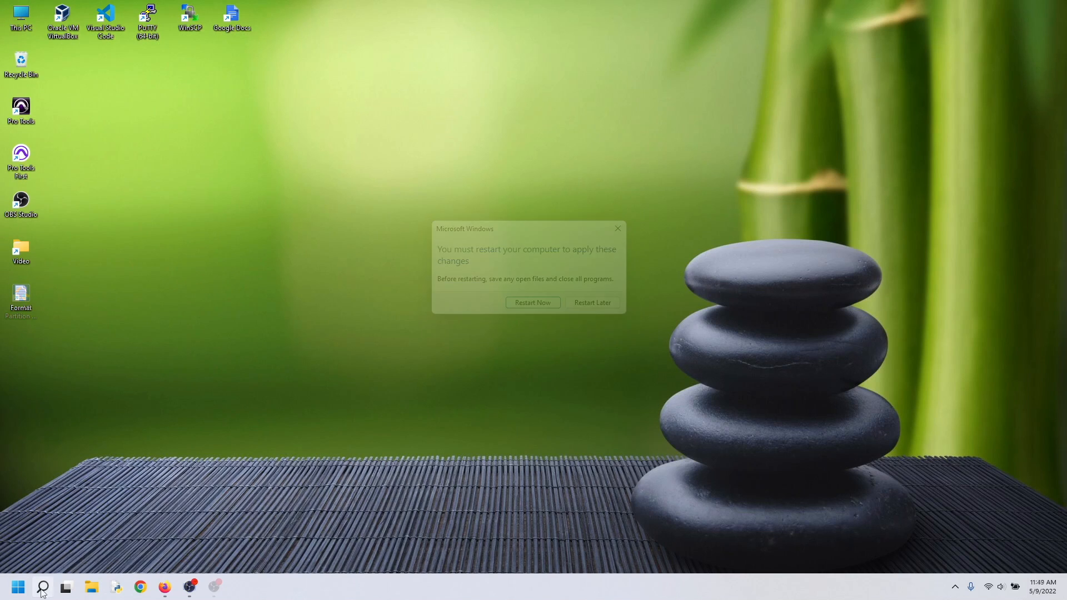
Search Windows for "form" and open Create and format hard disk partitions
left_click(42, 588)
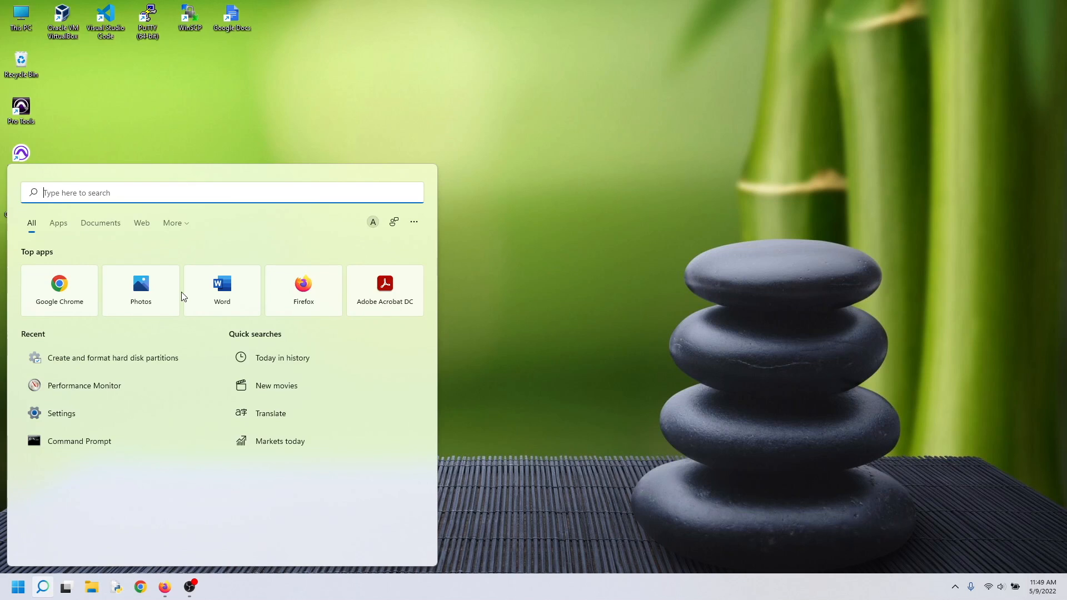
type("form")
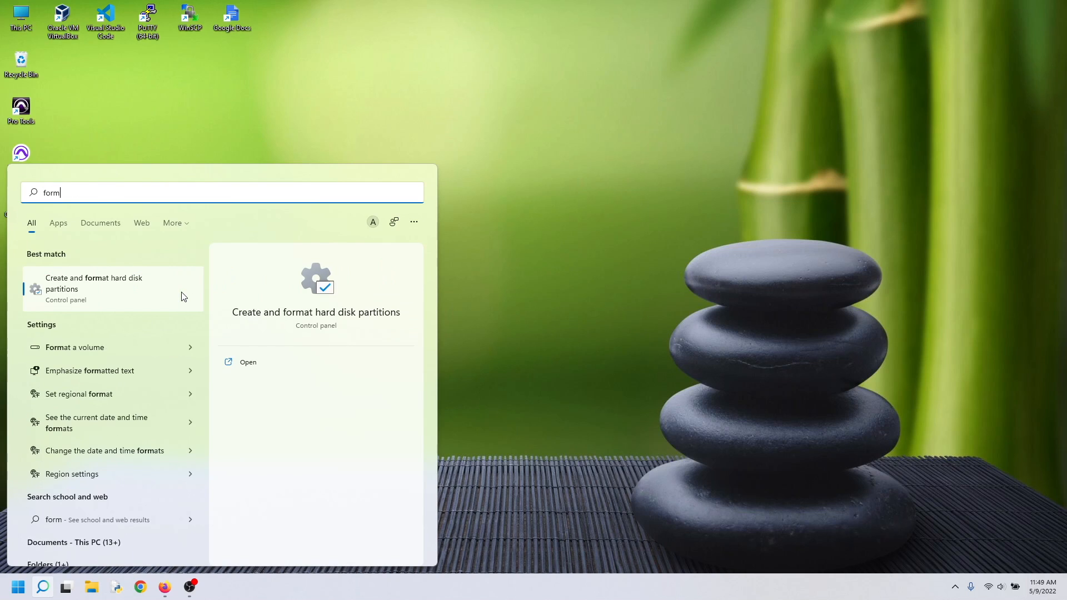
left_click(113, 294)
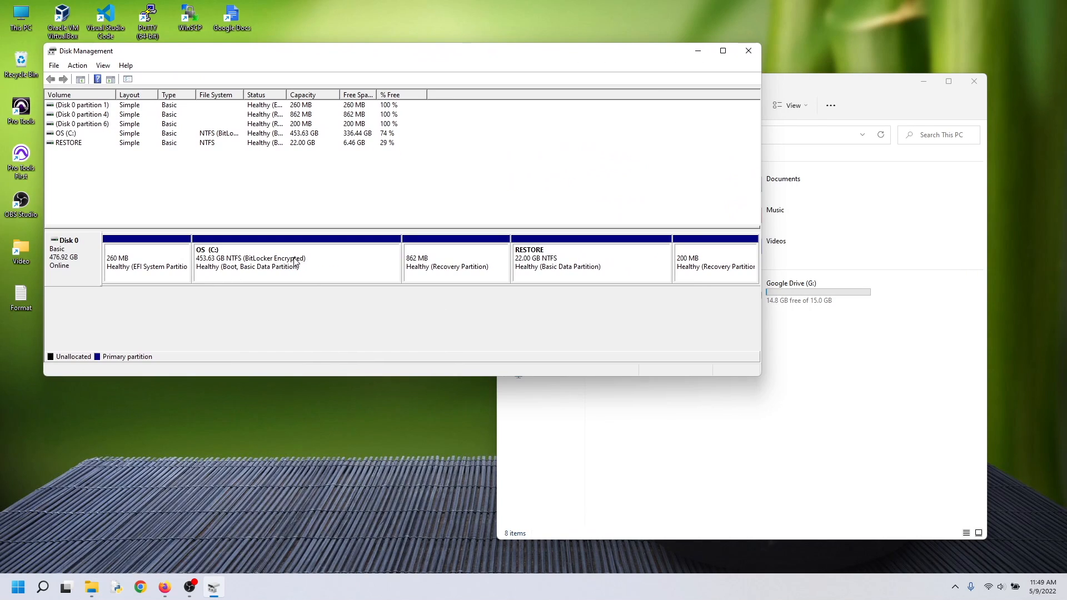
Shrink the OS (C:) volume by 200000 MB
right_click(294, 260)
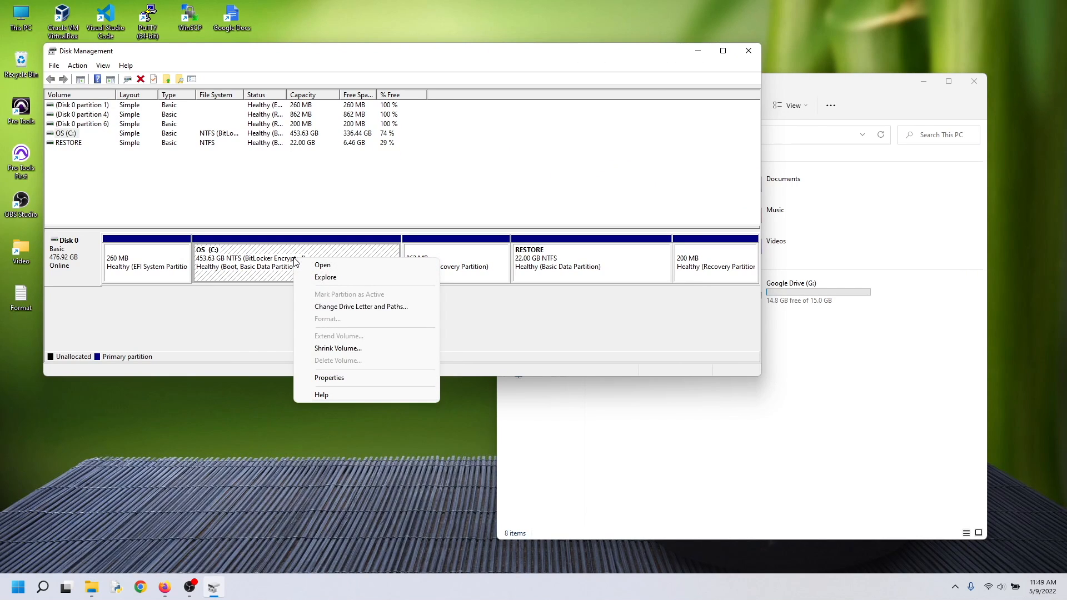
left_click(336, 348)
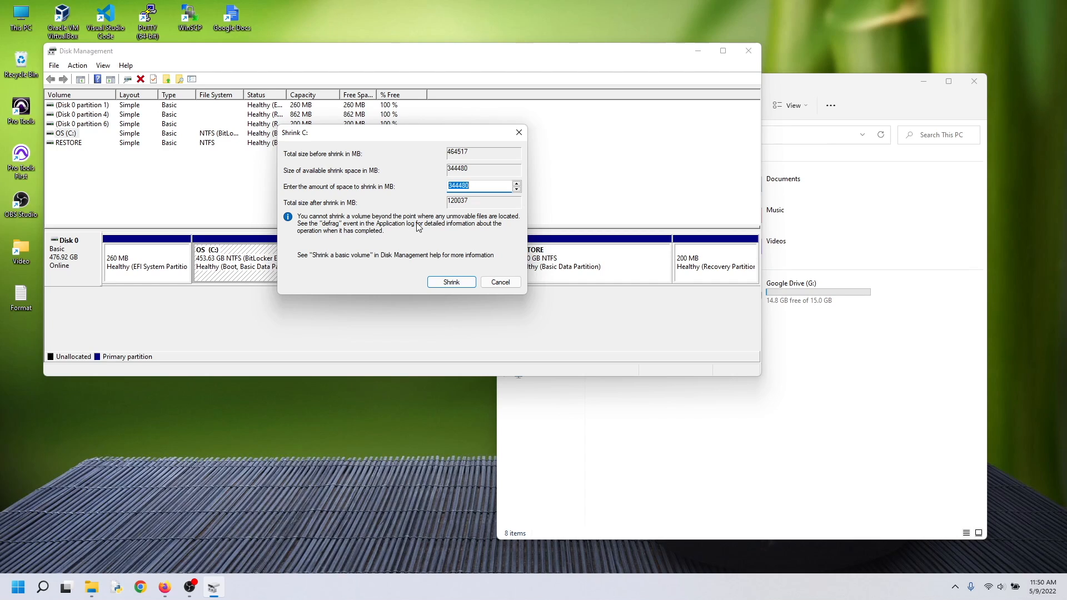
left_click(477, 184)
double_click(470, 184)
type("200000")
left_click(451, 282)
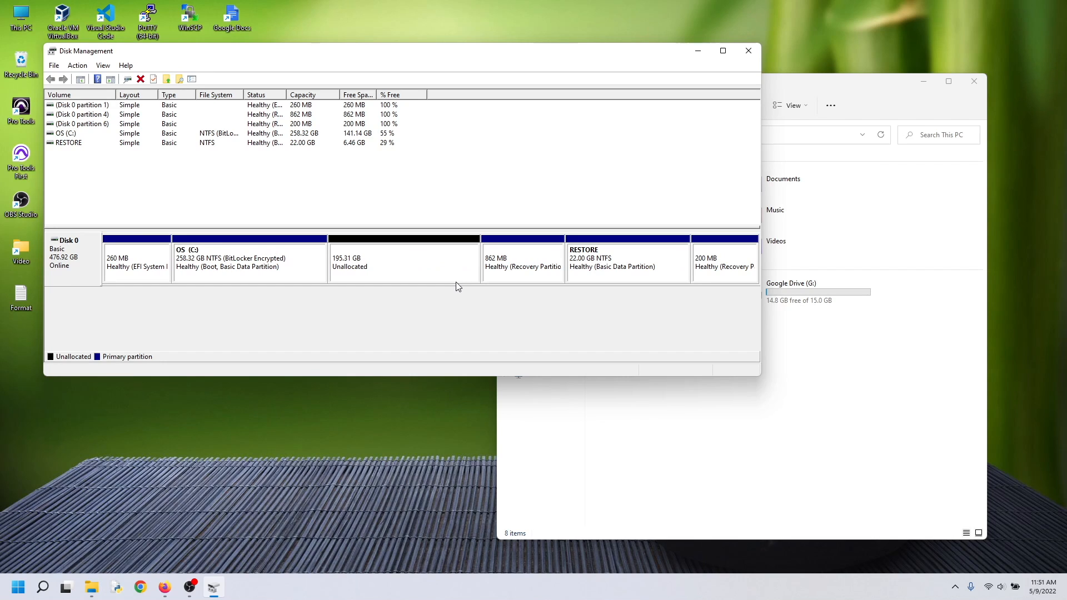
Open This PC and check the total and free space of the OS (C:) drive
left_click(856, 472)
key("alt+F4")
double_click(25, 17)
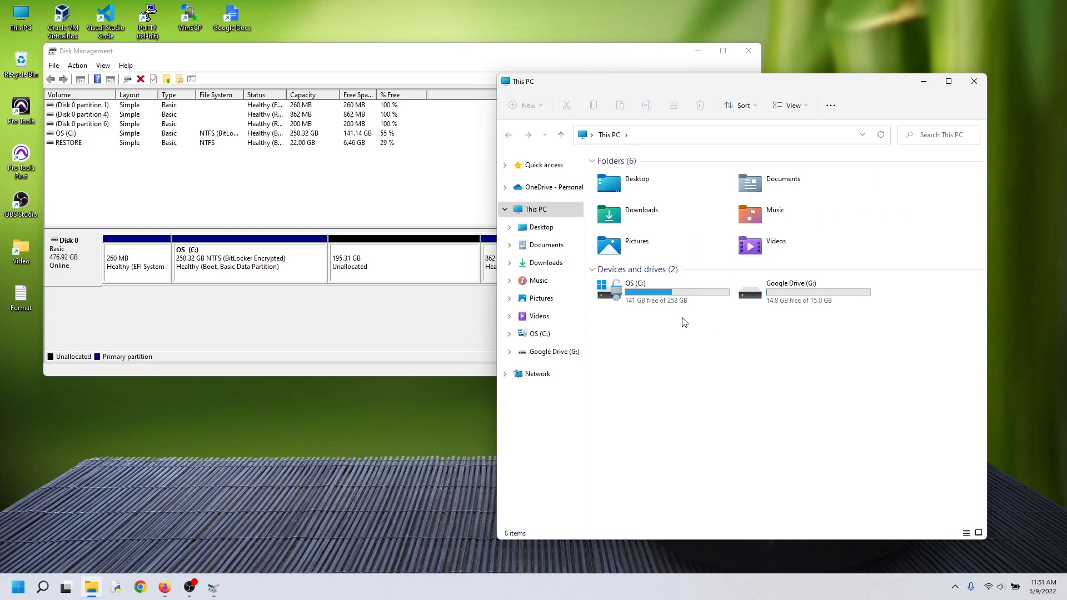
mouse_move(656, 294)
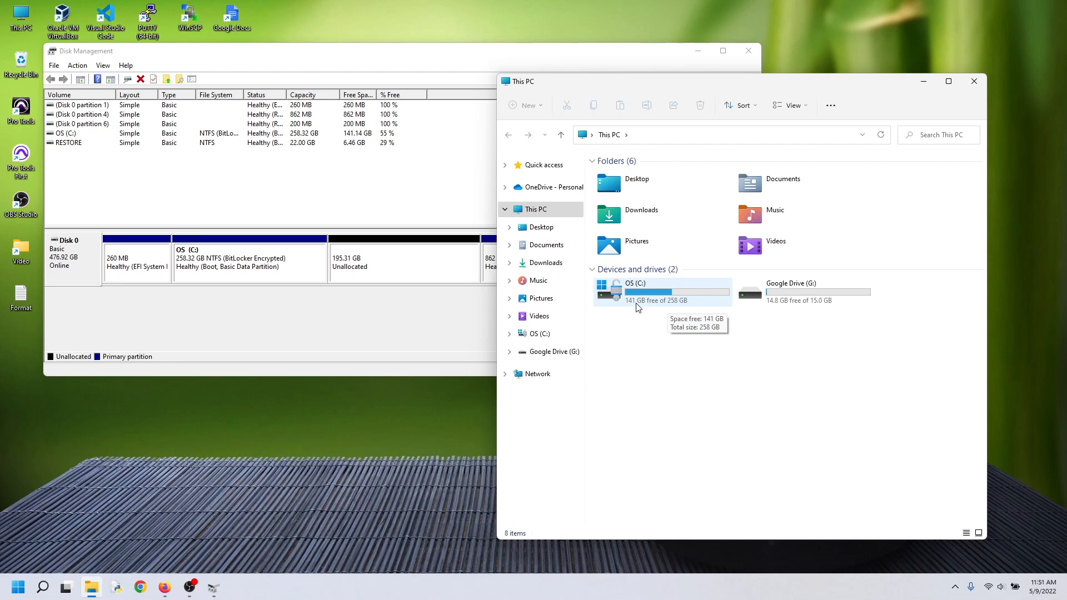
Start a new simple volume in Disk 0's unallocated space, accepting the full 199999 MB size and drive letter D
left_click(381, 265)
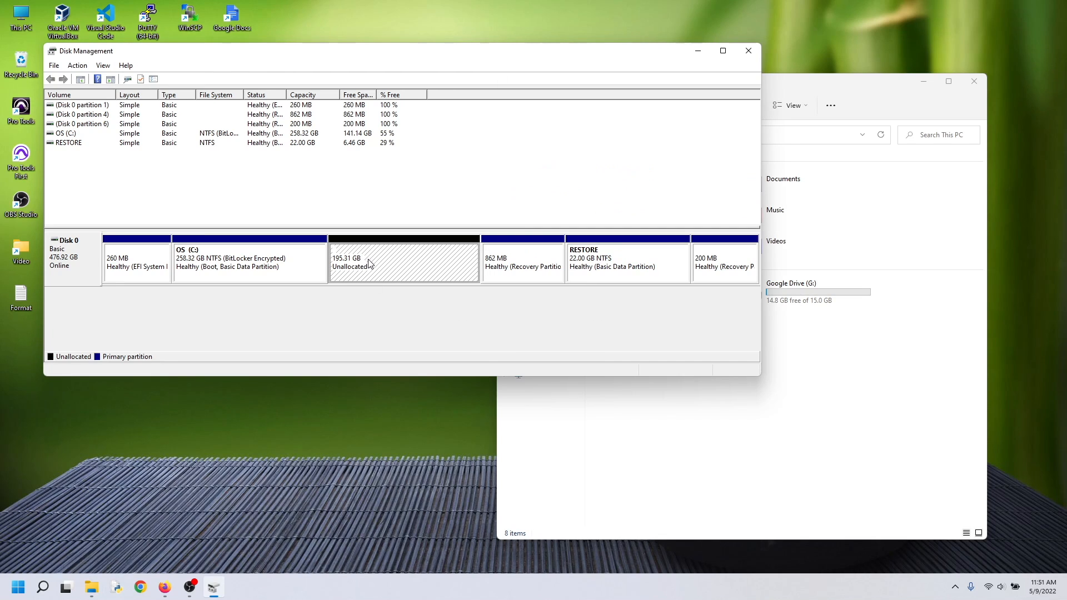
right_click(399, 261)
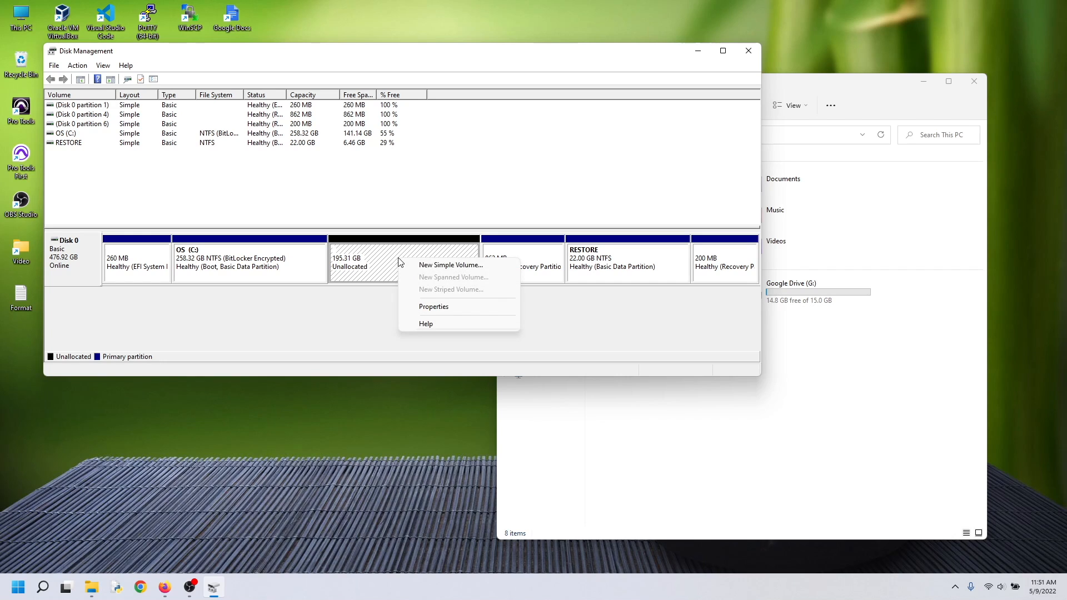
left_click(423, 265)
left_click_drag(161, 107, 558, 185)
left_click(658, 381)
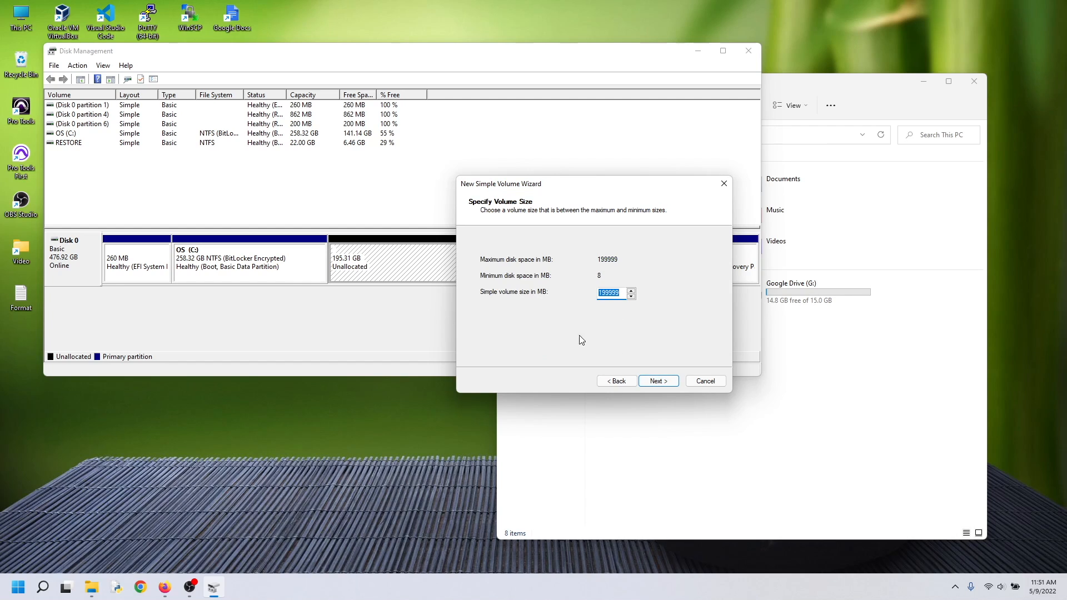
left_click(658, 381)
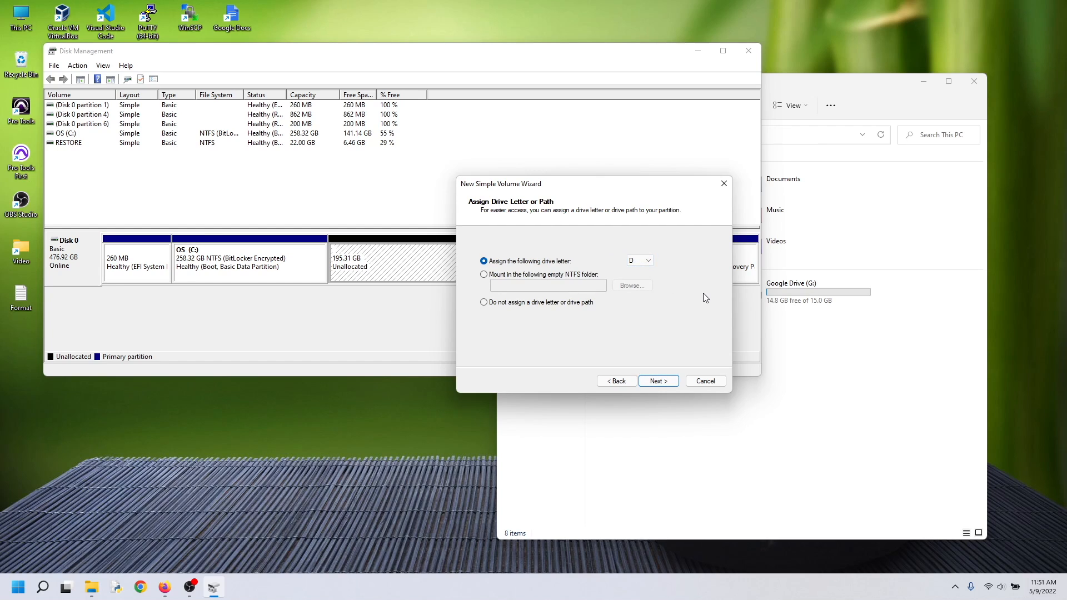
left_click(659, 382)
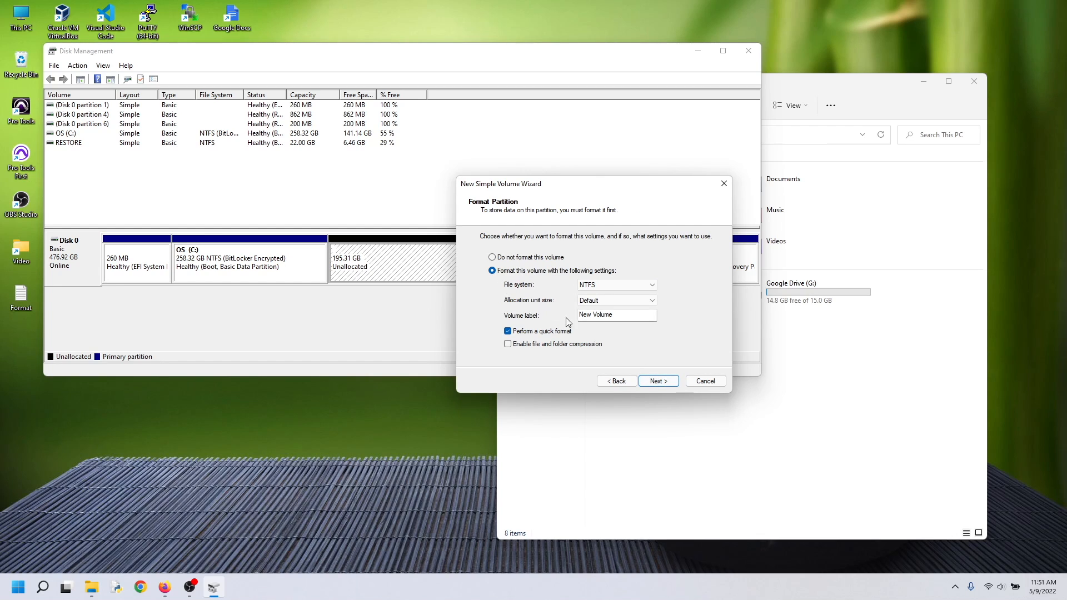
Label the new volume Work, keep NTFS with default allocation unit size and quick format, and finish the wizard
left_click_drag(621, 315, 569, 317)
type("Work")
left_click(660, 382)
left_click(659, 381)
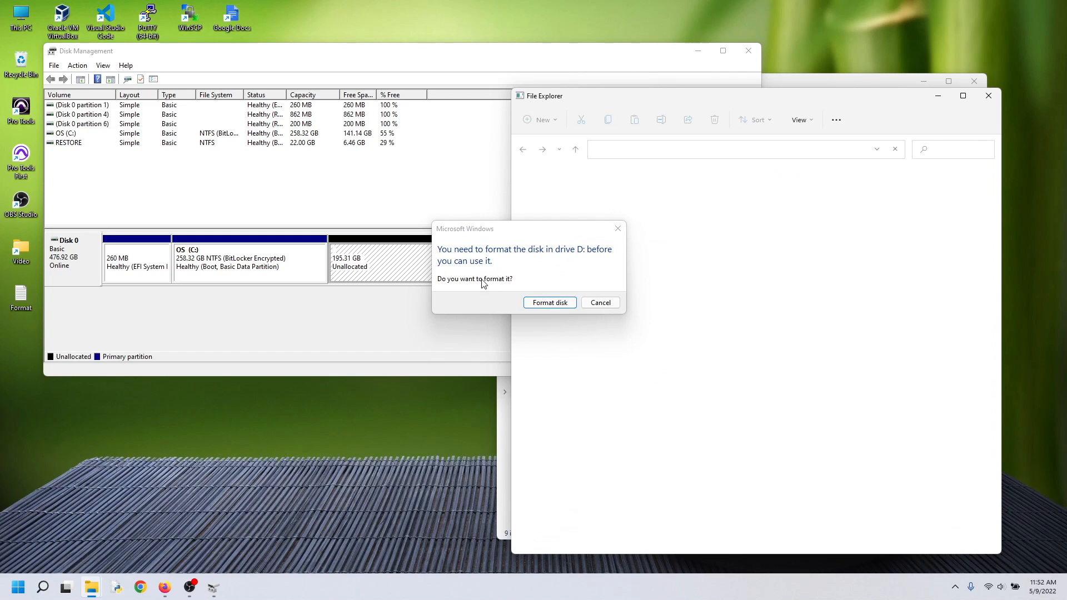
Quick-format drive D: as NTFS with the volume label Work, accepting the data-erase and drive-in-use warnings
left_click(549, 302)
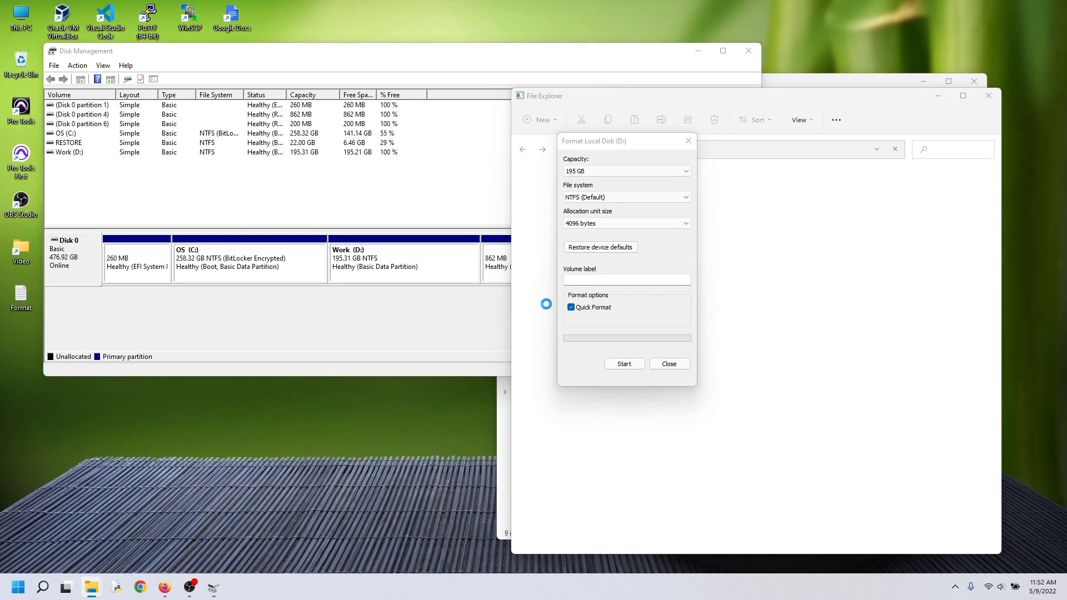
left_click(590, 279)
type("Work")
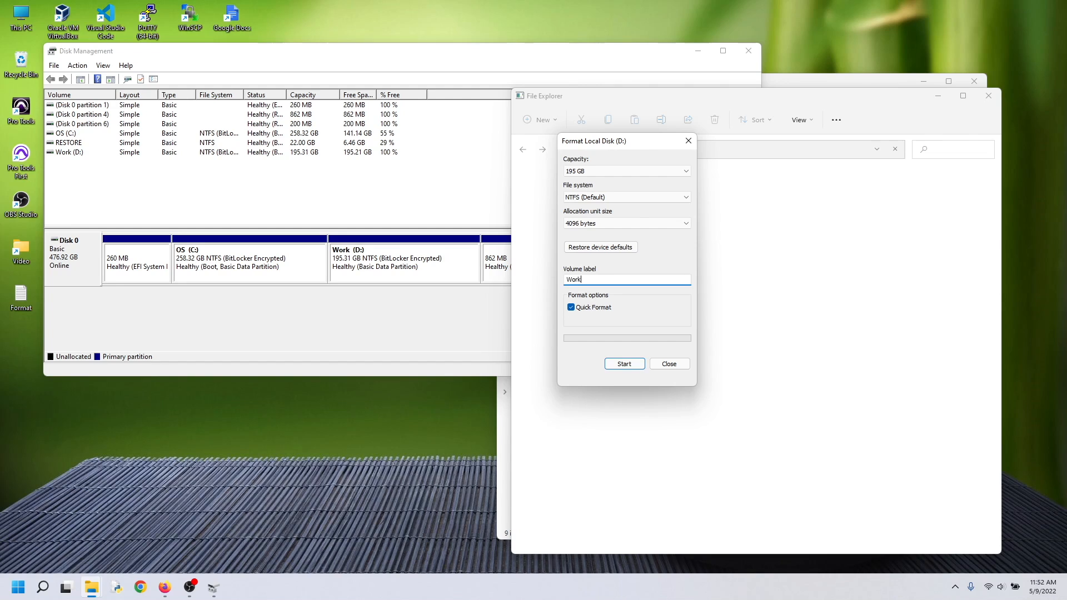
left_click(611, 363)
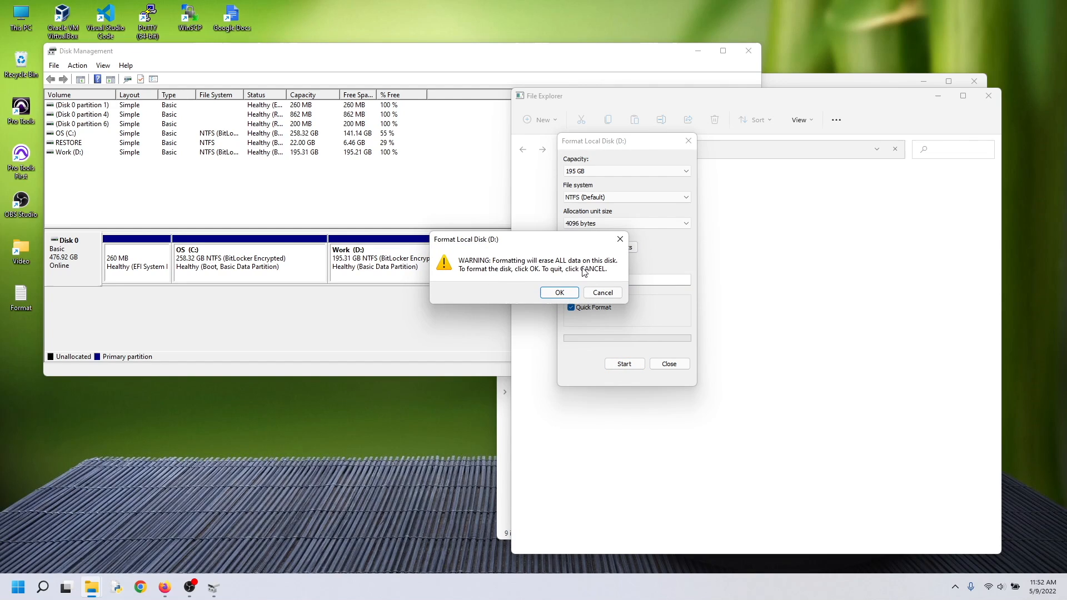
left_click(562, 292)
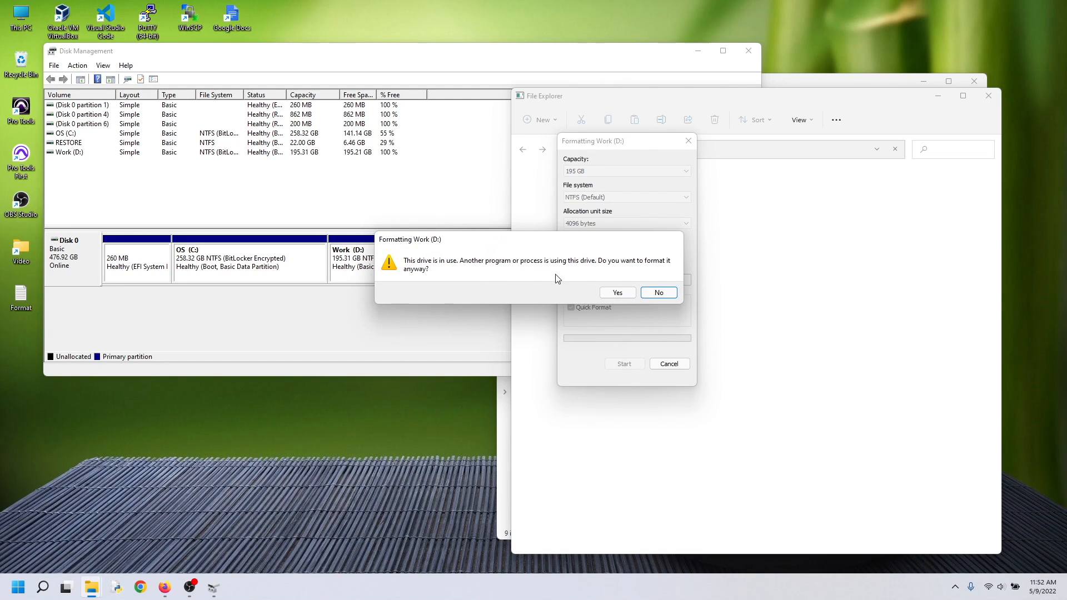
left_click(618, 293)
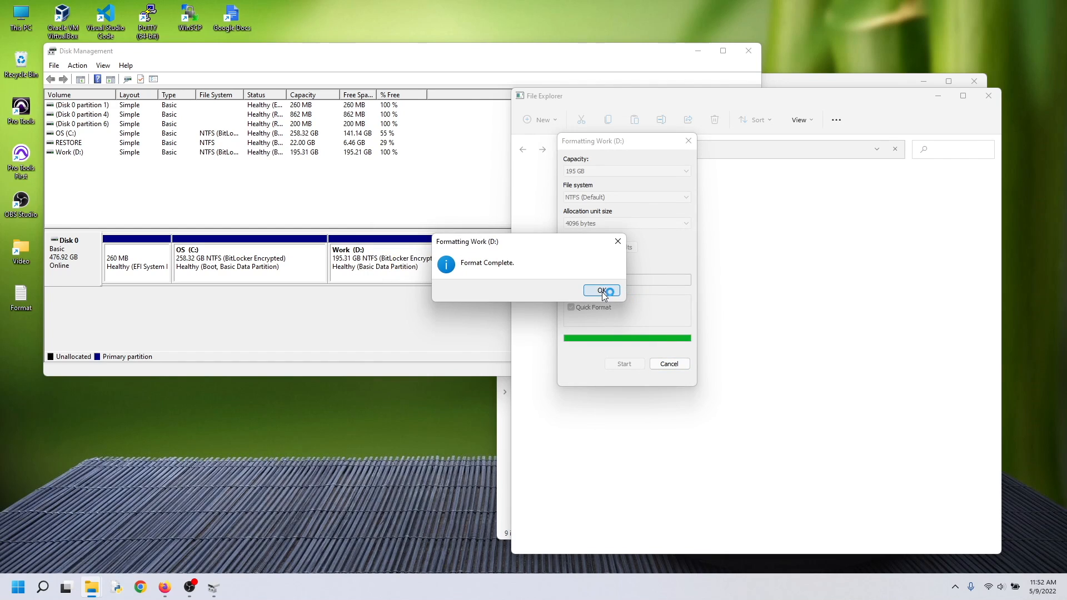
left_click(601, 291)
left_click(670, 364)
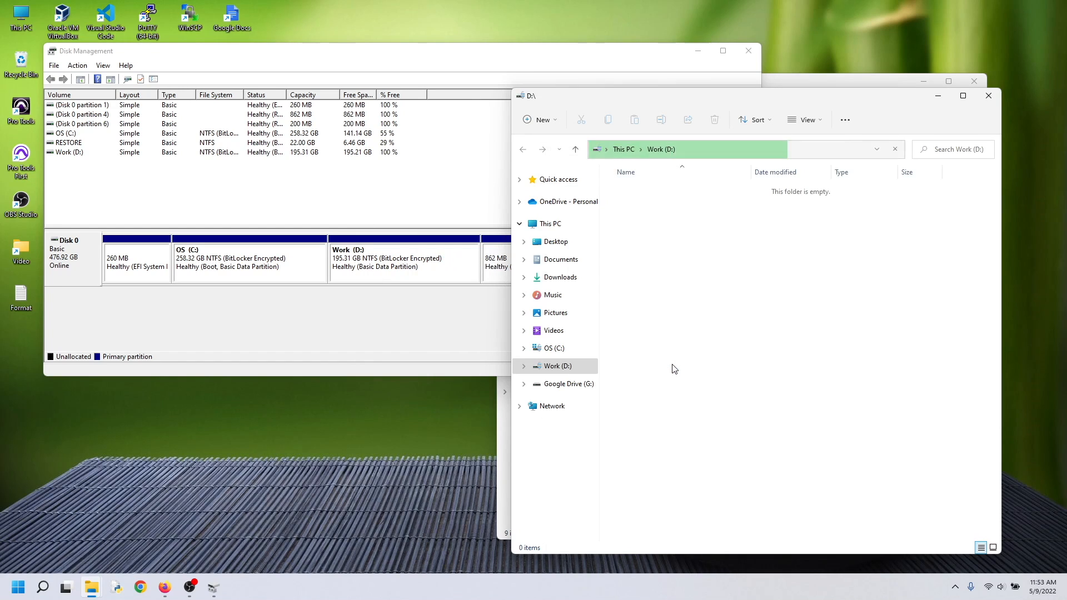
Close the drive D: window and examine the OS (C:) and Work (D:) partitions in Disk Management
left_click(988, 95)
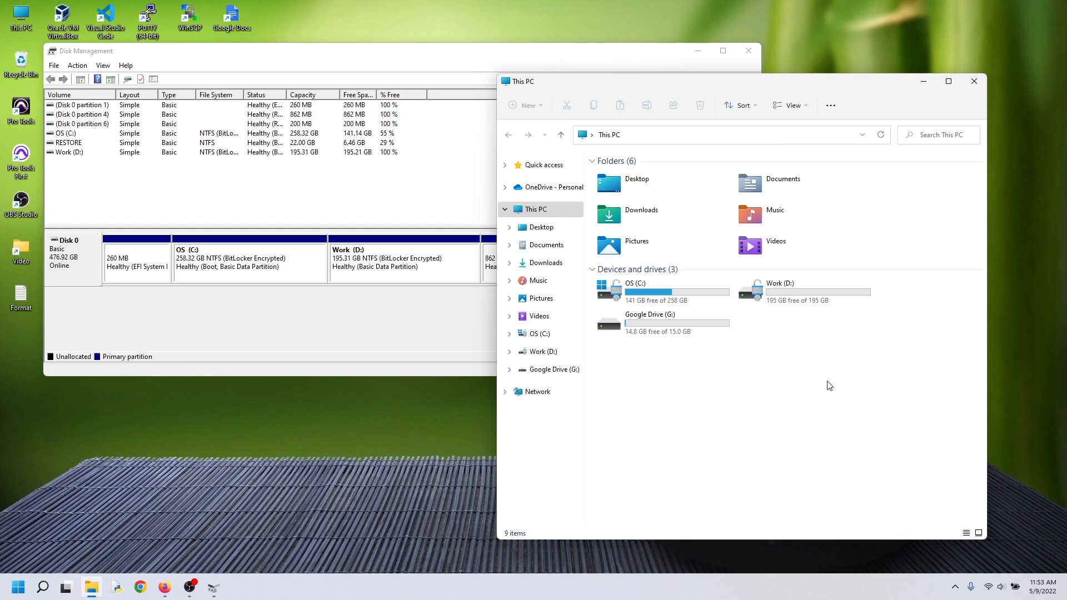
left_click(233, 330)
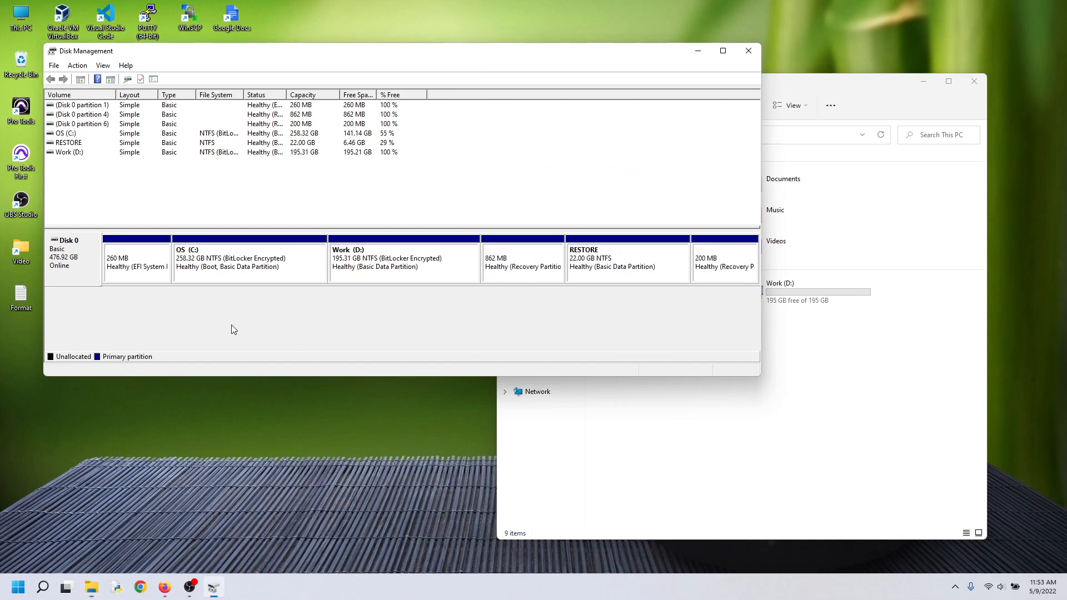
left_click(386, 275)
left_click(294, 262)
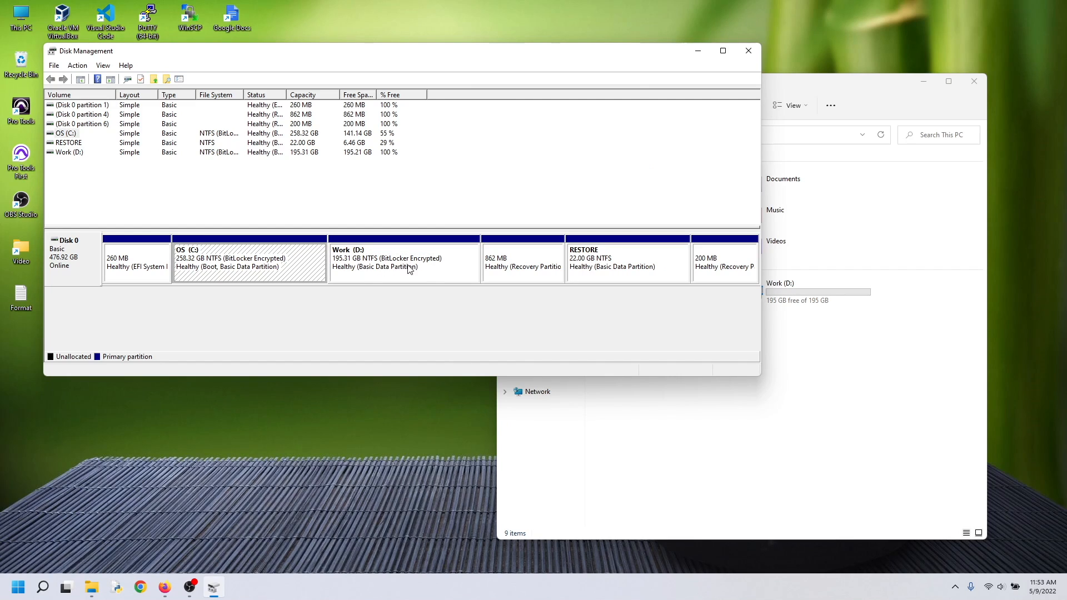
left_click(431, 273)
left_click(421, 313)
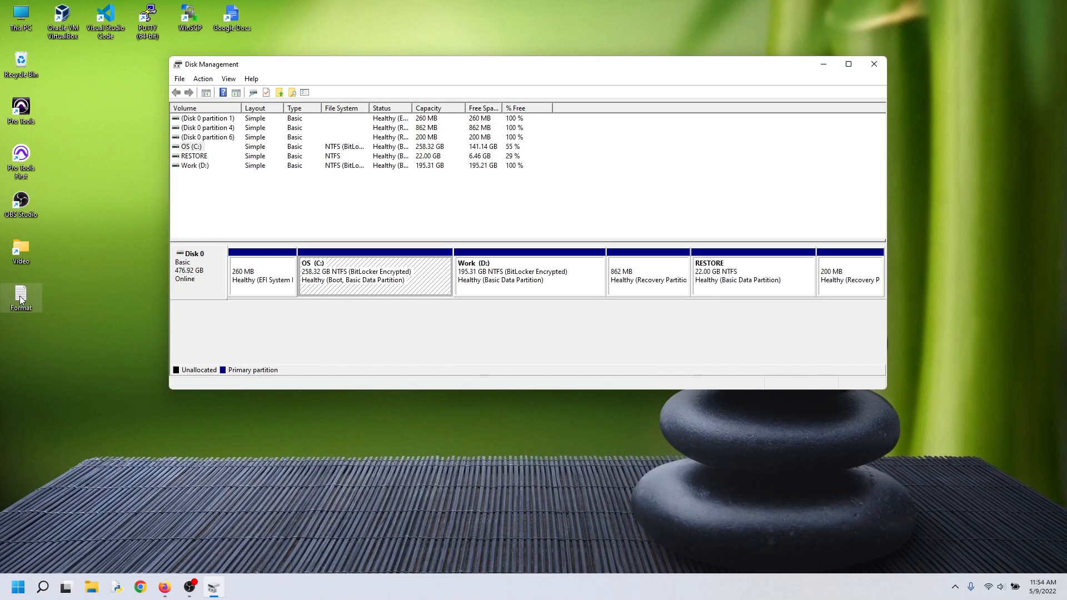
Open the Format note from the desktop, and start Command Prompt as administrator by searching for cmd
double_click(21, 297)
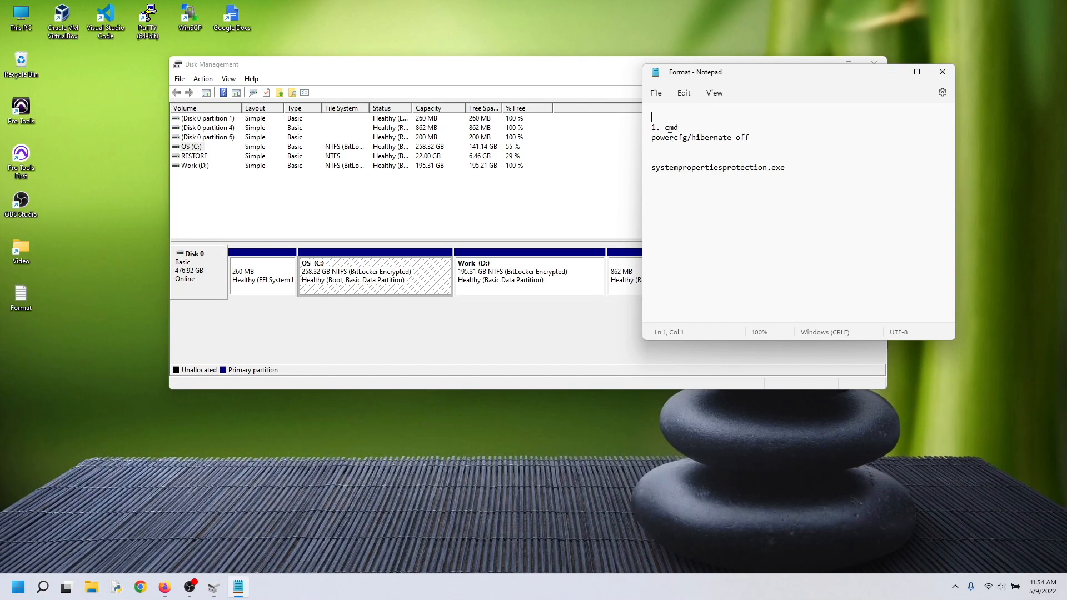
left_click(42, 586)
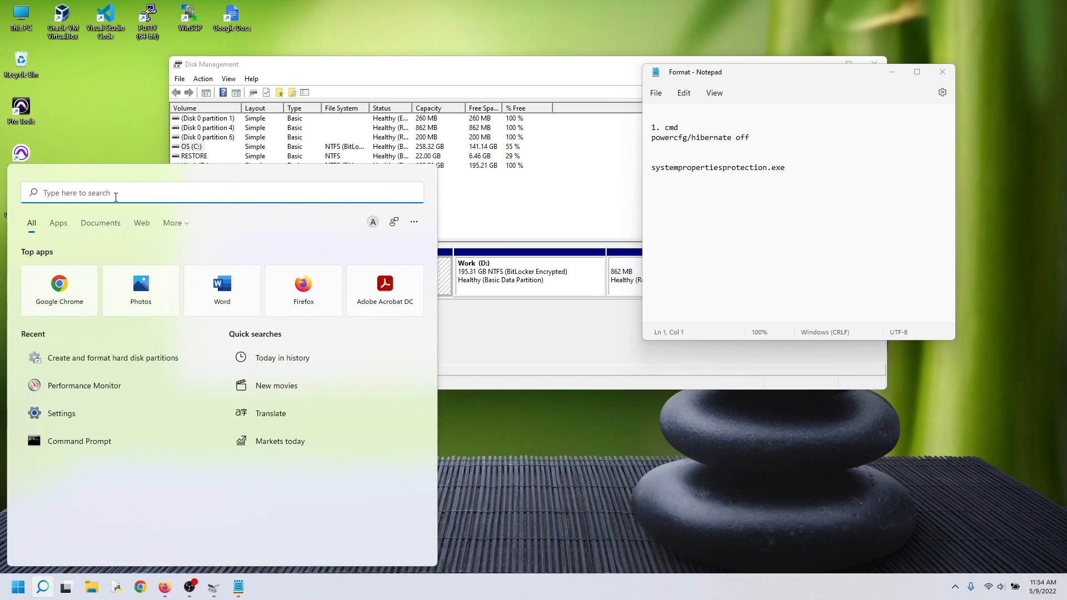
type("cmd")
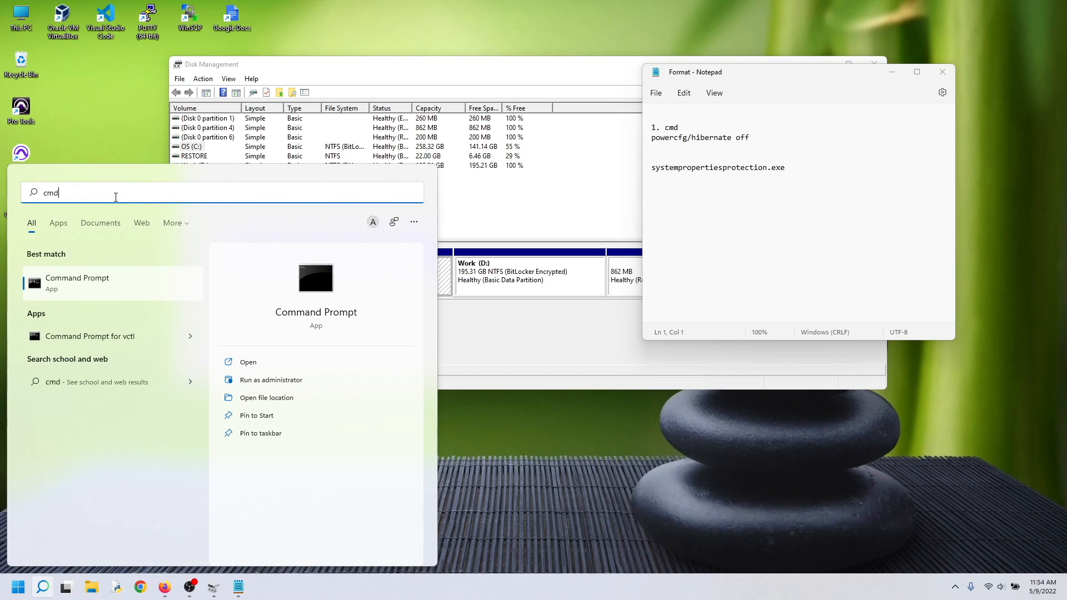
right_click(94, 278)
left_click(137, 290)
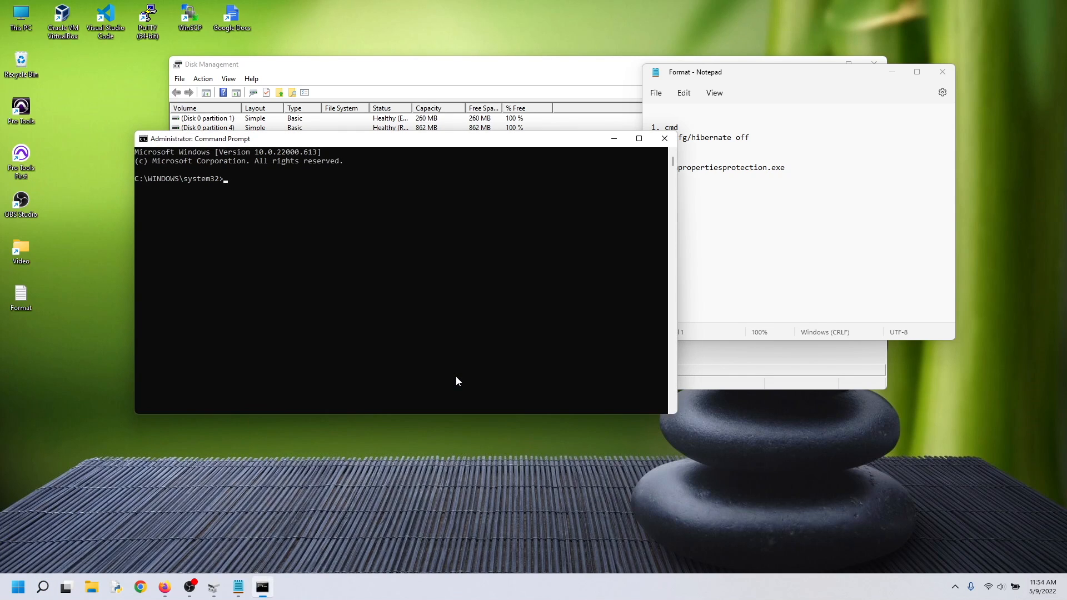
Copy the command powercfg/hibernate off from the Format note and run it in the administrator Command Prompt
left_click(819, 200)
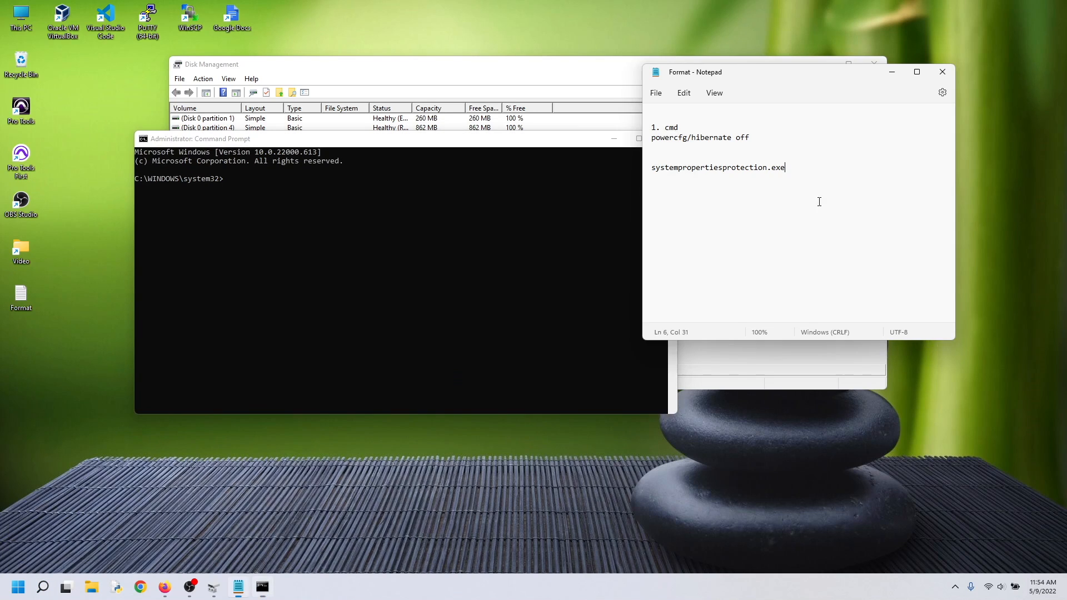
triple_click(653, 137)
right_click(664, 143)
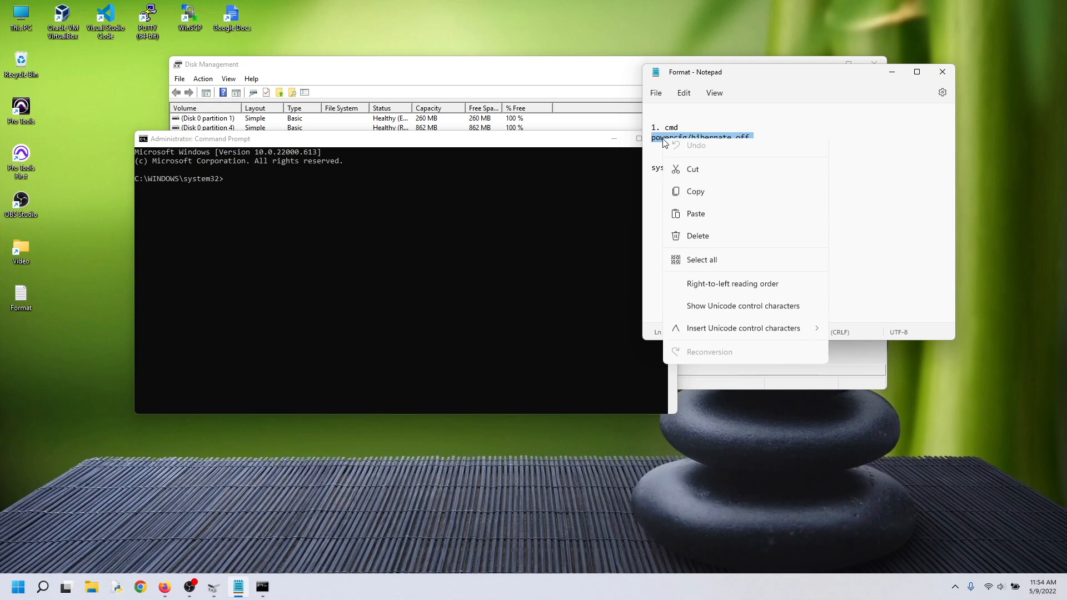
left_click(697, 196)
left_click(227, 179)
right_click(232, 180)
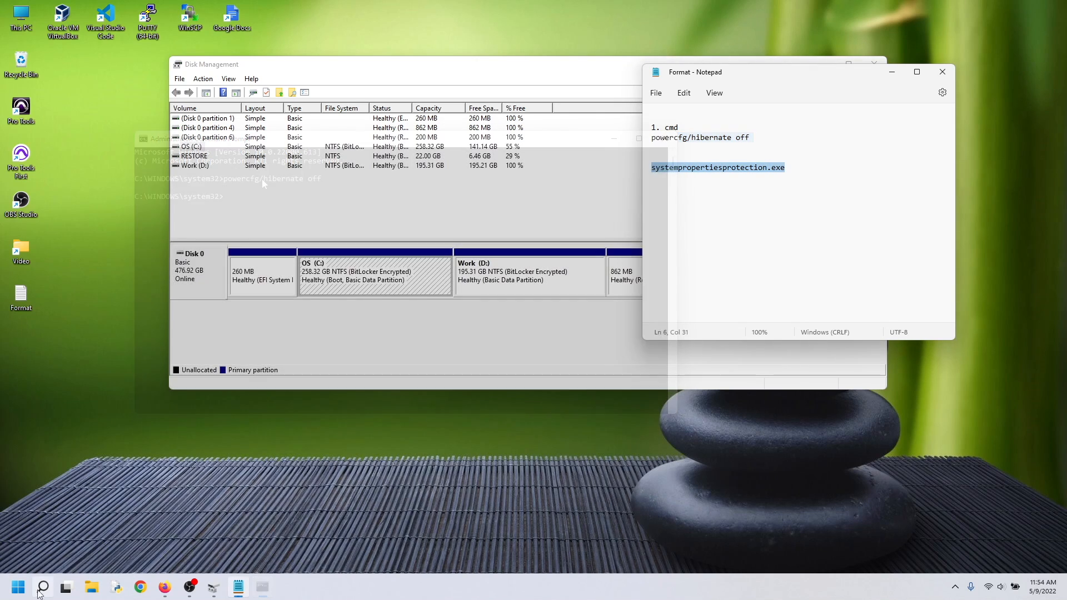
Paste systempropertiesprotection.exe into the Windows search and run it to open the System Protection settings
left_click(43, 588)
right_click(84, 193)
left_click(92, 206)
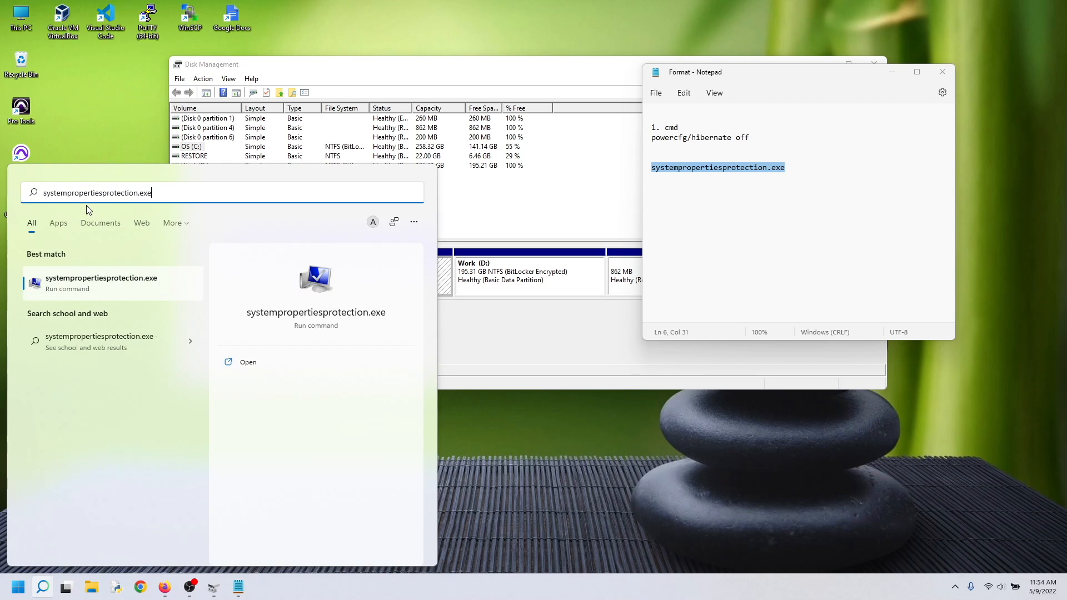
left_click(76, 286)
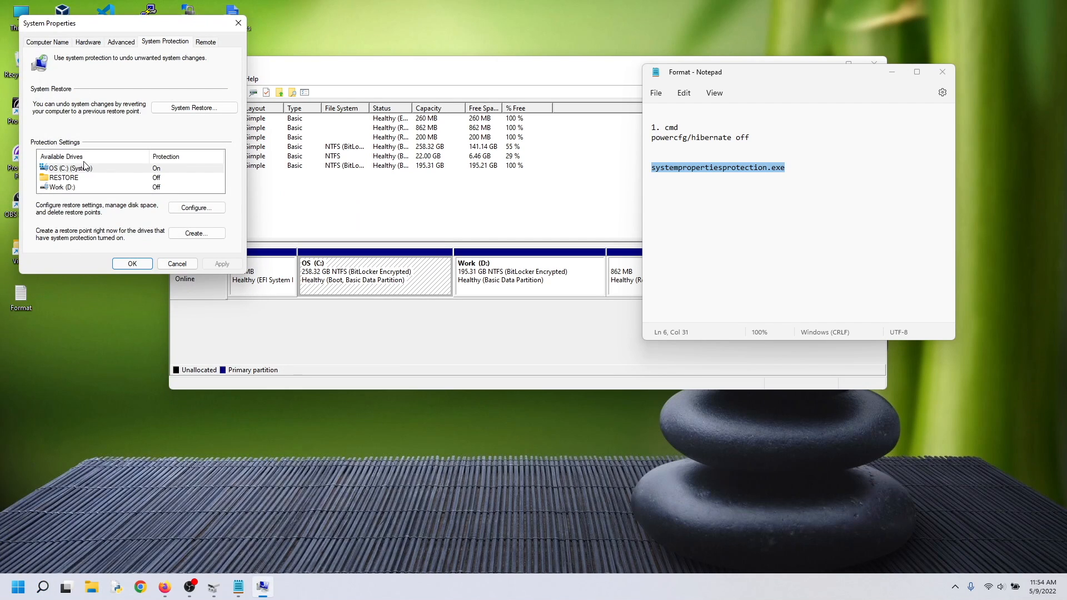
Set the restore settings of the OS (C:) drive to Disable system protection
left_click(196, 207)
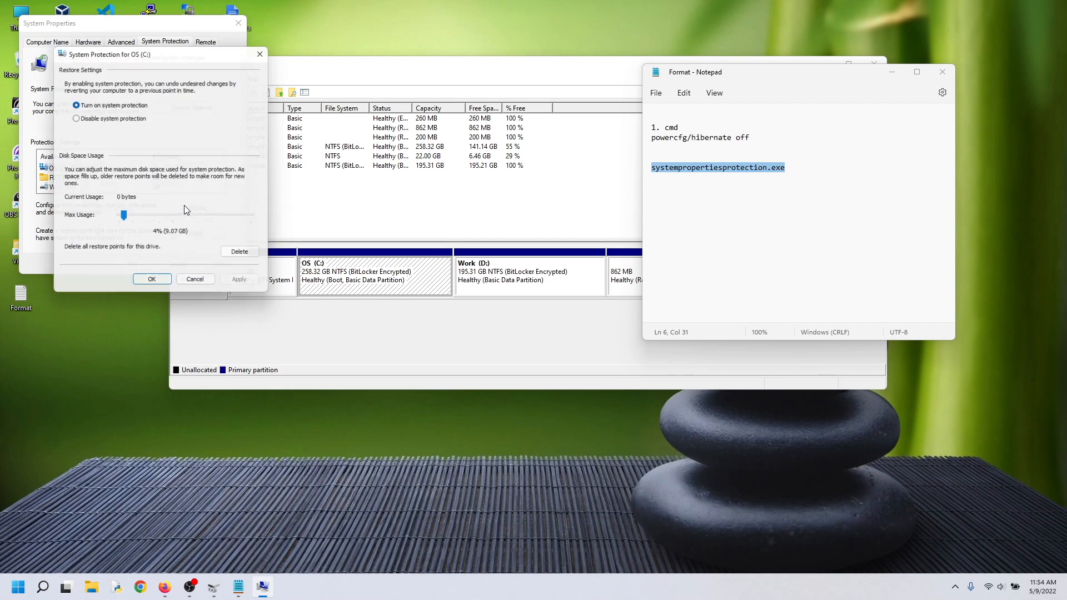
left_click(97, 116)
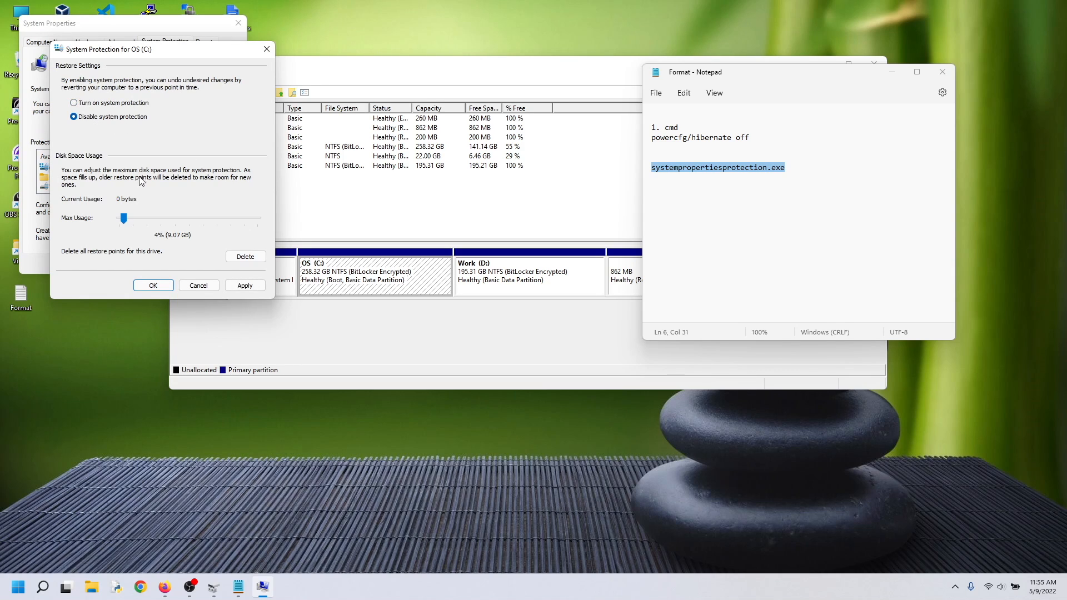